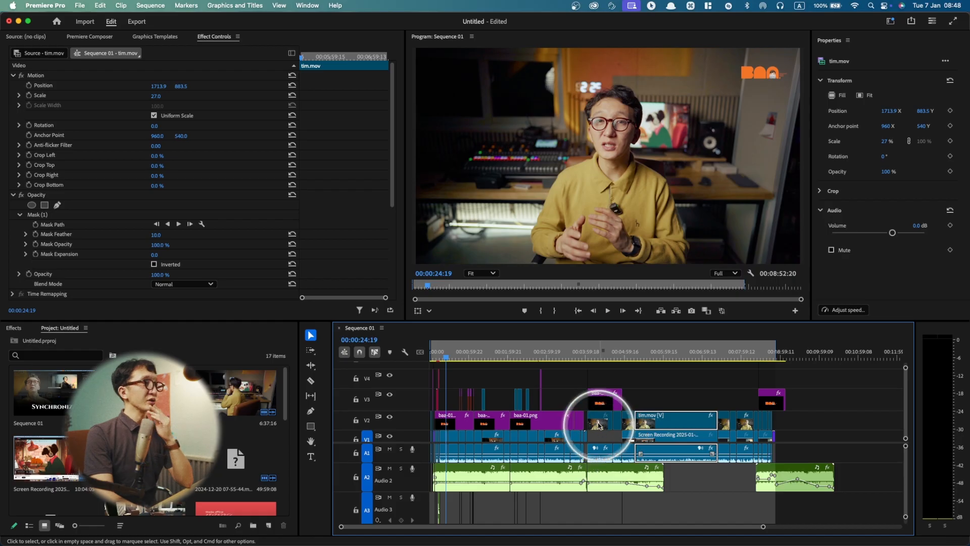
Move the playhead to 00:06:27:19 and check the list of available panels for Effect Controls
{"action": "left_click_drag", "start_coordinate": [622, 360], "coordinate": [681, 358]}
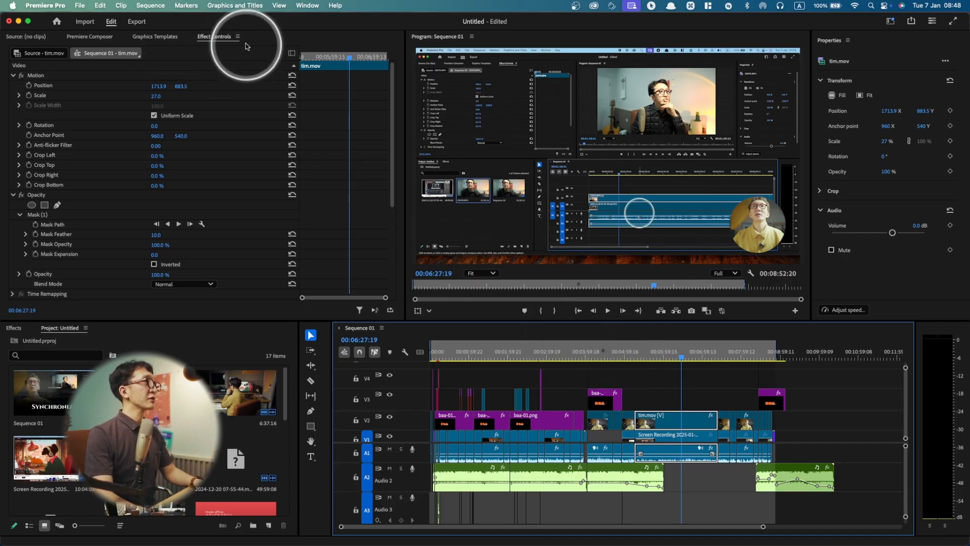
{"action": "key", "text": "ctrl"}
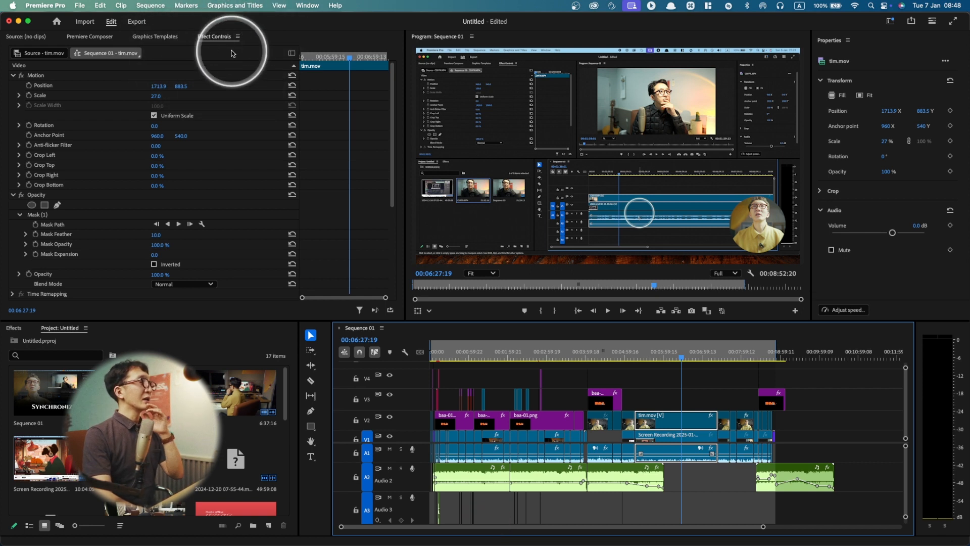
{"action": "left_click", "coordinate": [310, 7]}
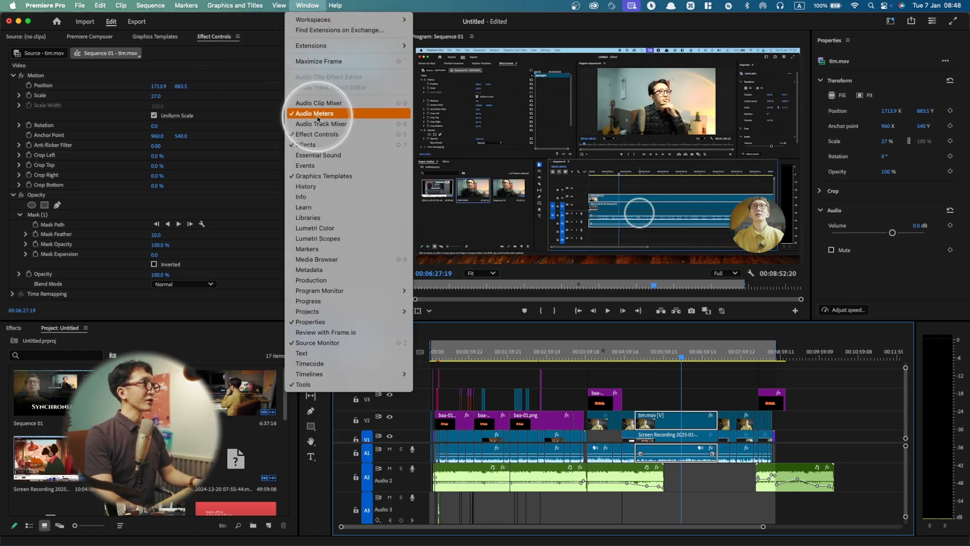
{"action": "key", "text": "ctrl"}
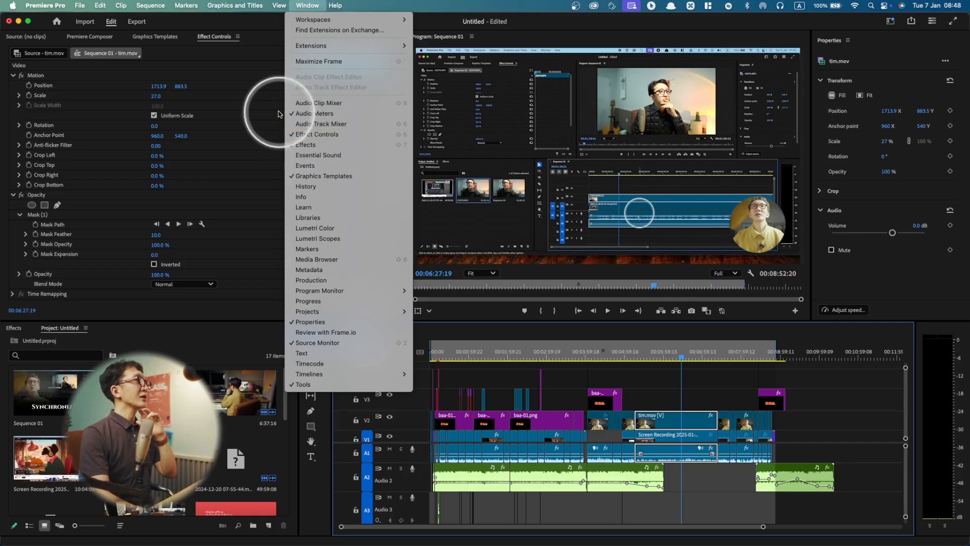
{"action": "left_click", "coordinate": [270, 67]}
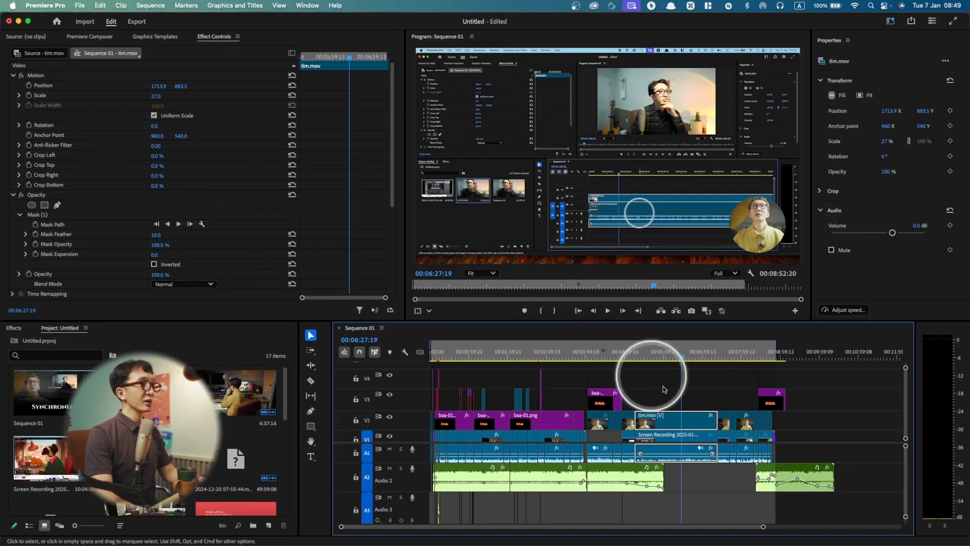
Deselect the clips and move the playhead back to the talking-head footage at 00:01:44:16
{"action": "scroll", "coordinate": [678, 410], "scroll_direction": "up", "scroll_amount": 2, "text": "alt"}
{"action": "scroll", "coordinate": [598, 397], "scroll_direction": "up", "scroll_amount": 4, "text": "alt"}
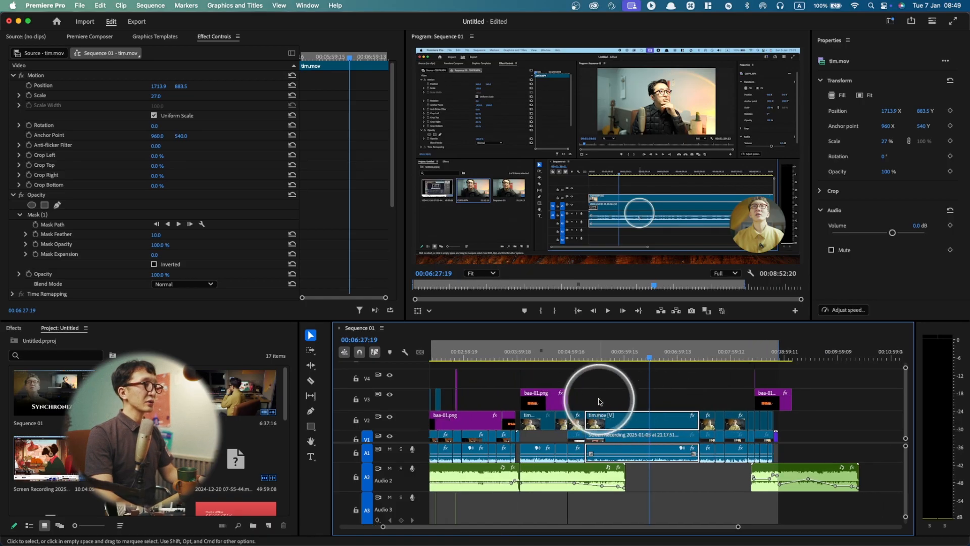
{"action": "left_click", "coordinate": [610, 380]}
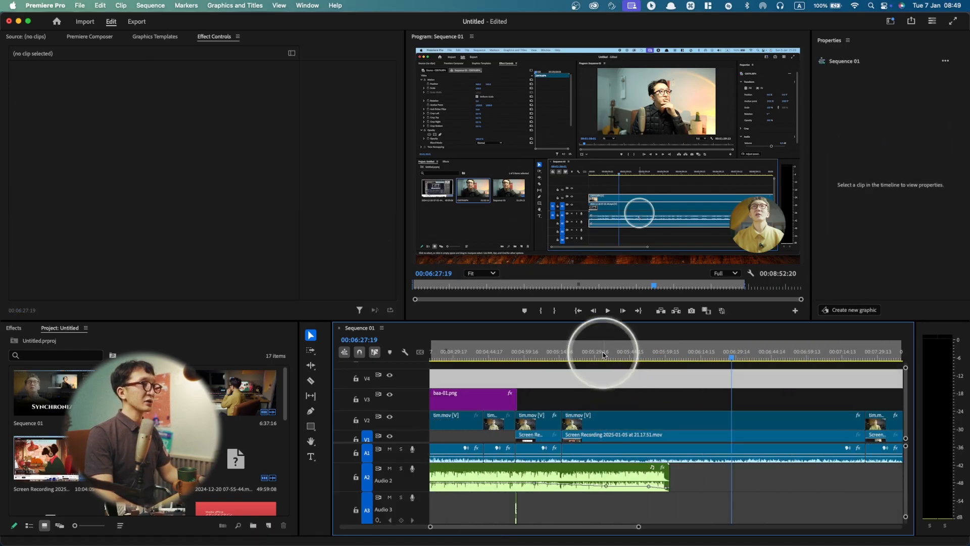
{"action": "left_click", "coordinate": [546, 355]}
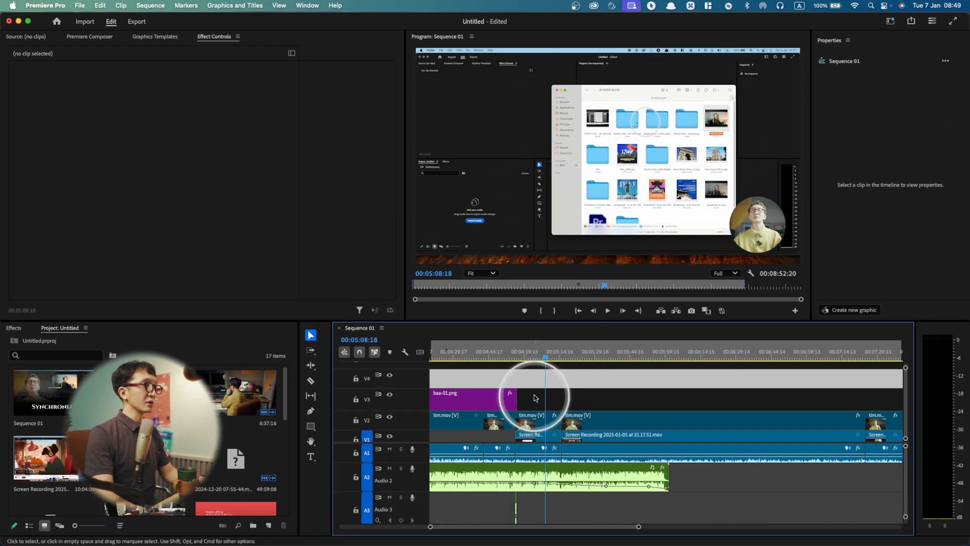
{"action": "scroll", "coordinate": [543, 389], "scroll_direction": "left", "scroll_amount": 10}
{"action": "left_click", "coordinate": [534, 354]}
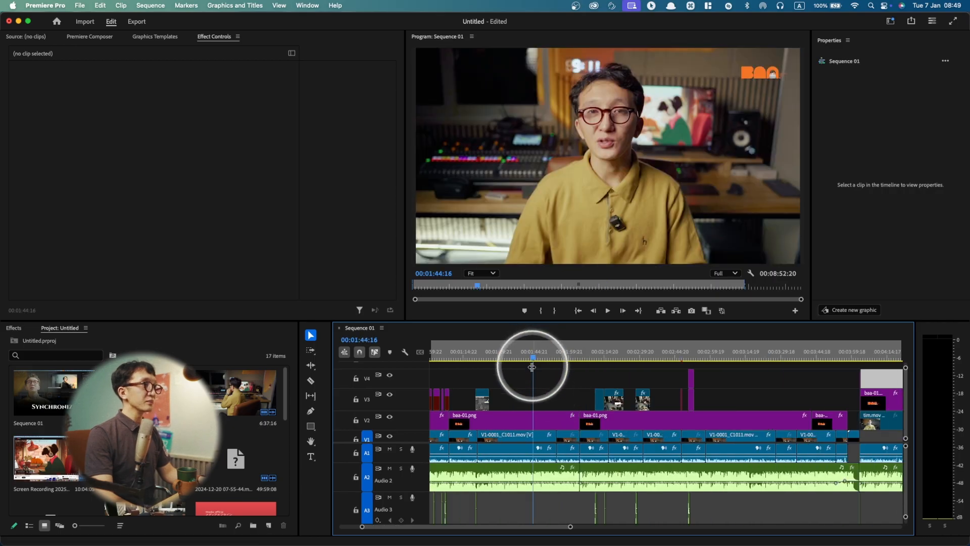
Inspect the effect settings of the V1 video clip, the Audio 2 music and the V2 logo, and set the playhead to 00:01:34:10
{"action": "left_click", "coordinate": [519, 436]}
{"action": "scroll", "coordinate": [509, 437], "scroll_direction": "up", "scroll_amount": 1}
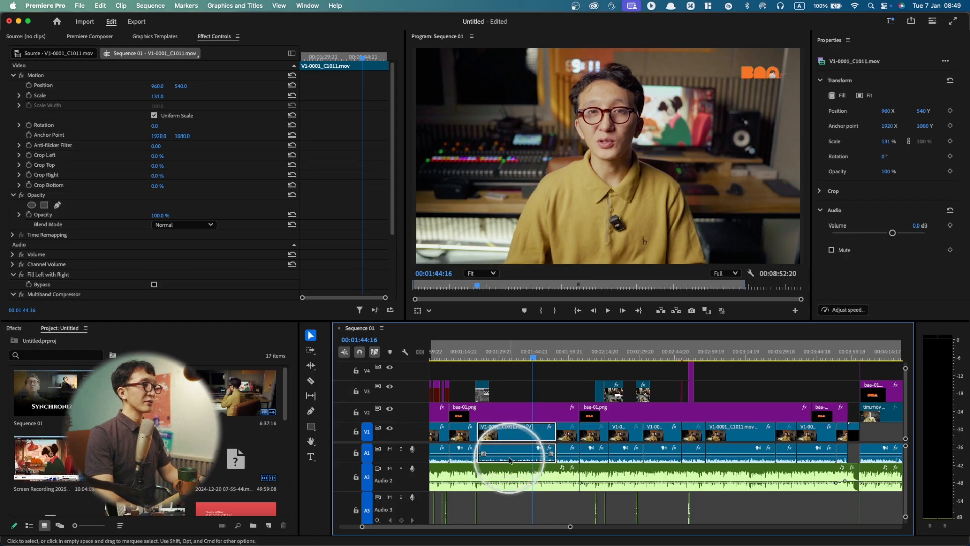
{"action": "left_click", "coordinate": [508, 472]}
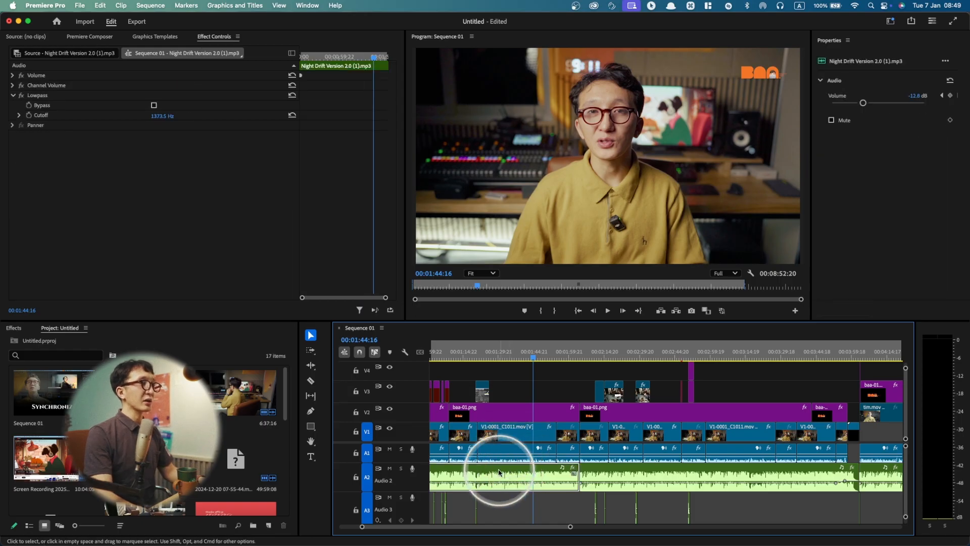
{"action": "left_click", "coordinate": [518, 418]}
{"action": "left_click", "coordinate": [509, 355]}
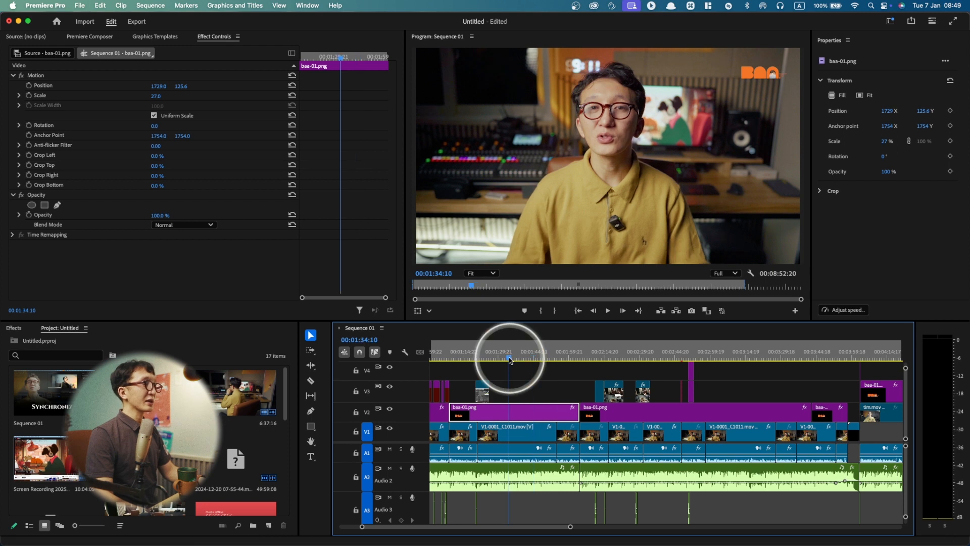
Compare the effect controls of the V1-0001_C1011.mov, Night Drift music and baa-01.png clips at the playhead
{"action": "left_click", "coordinate": [512, 434]}
{"action": "left_click", "coordinate": [523, 482]}
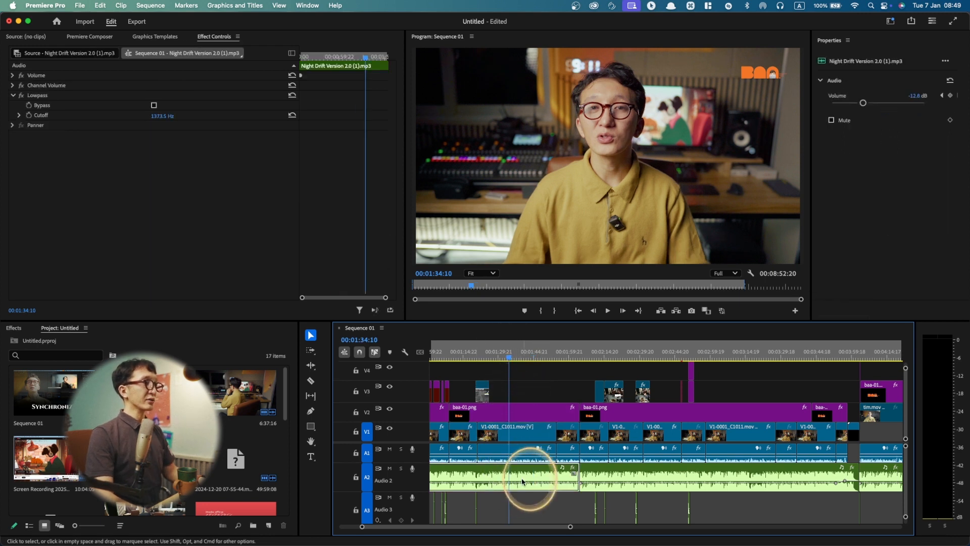
{"action": "left_click", "coordinate": [523, 454]}
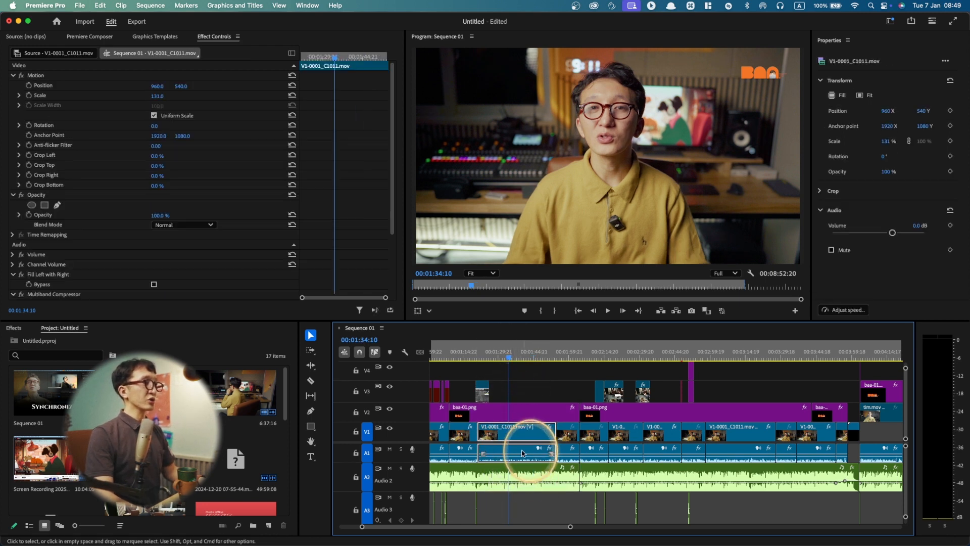
{"action": "left_click", "coordinate": [527, 412]}
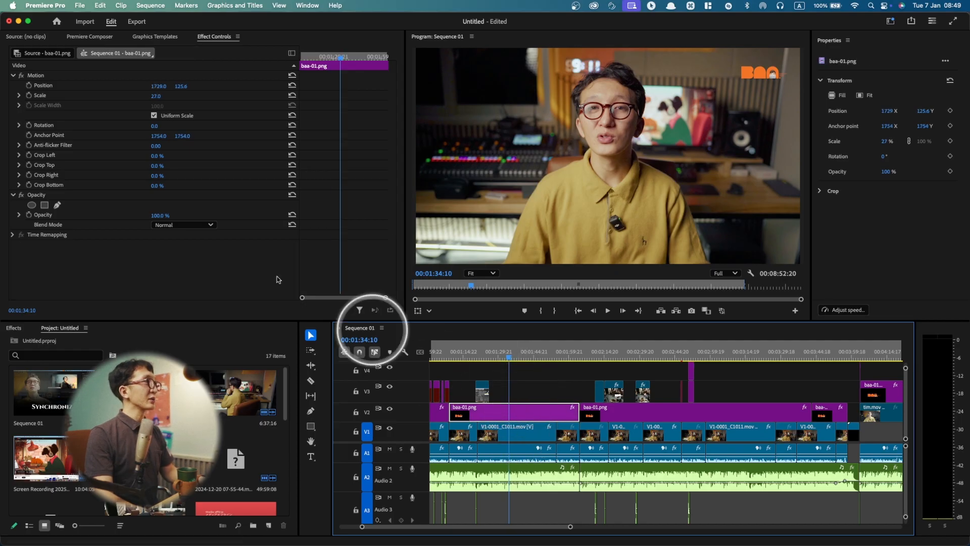
{"action": "left_click", "coordinate": [529, 438]}
{"action": "left_click", "coordinate": [527, 478]}
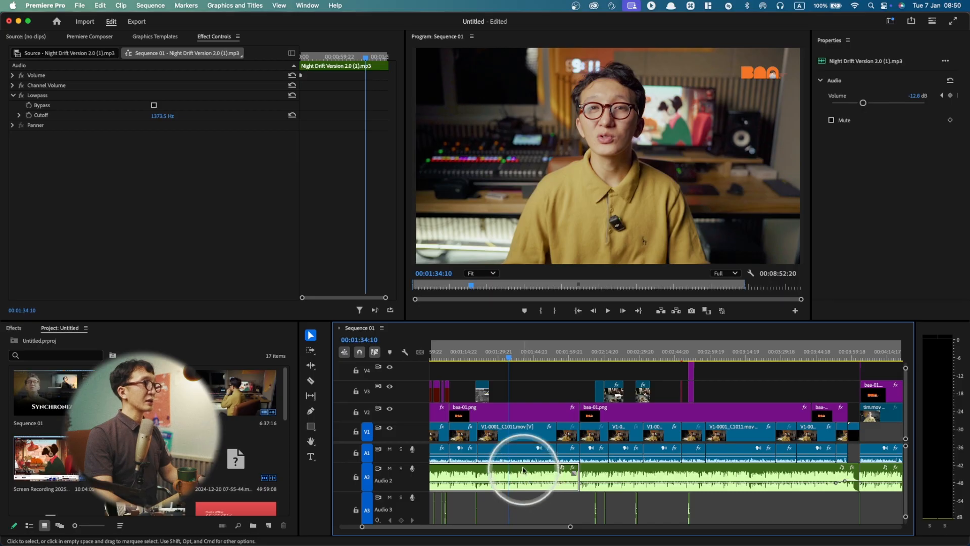
{"action": "left_click", "coordinate": [523, 459]}
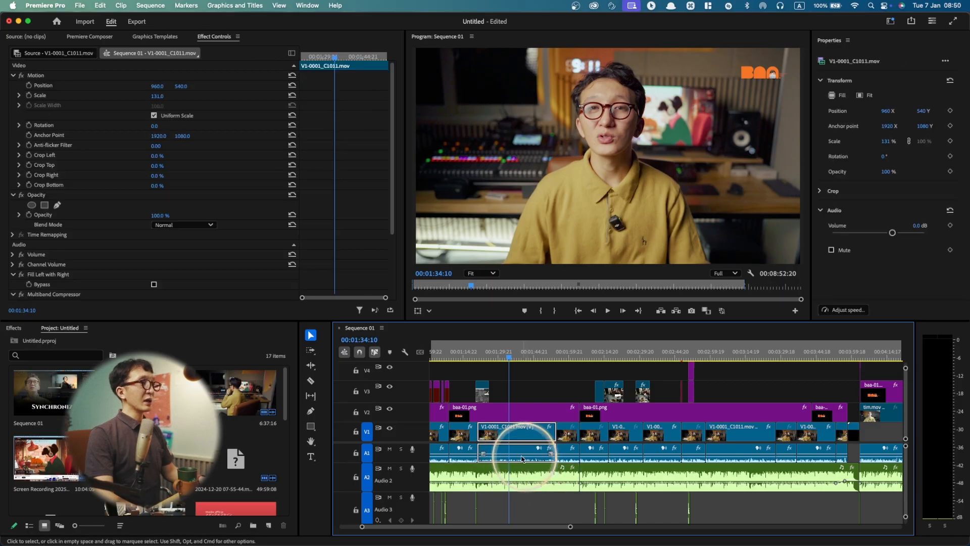
Select the baa-01.png logo clip on V2, collapse its Opacity properties and keep its Motion properties expanded
{"action": "left_click", "coordinate": [518, 416]}
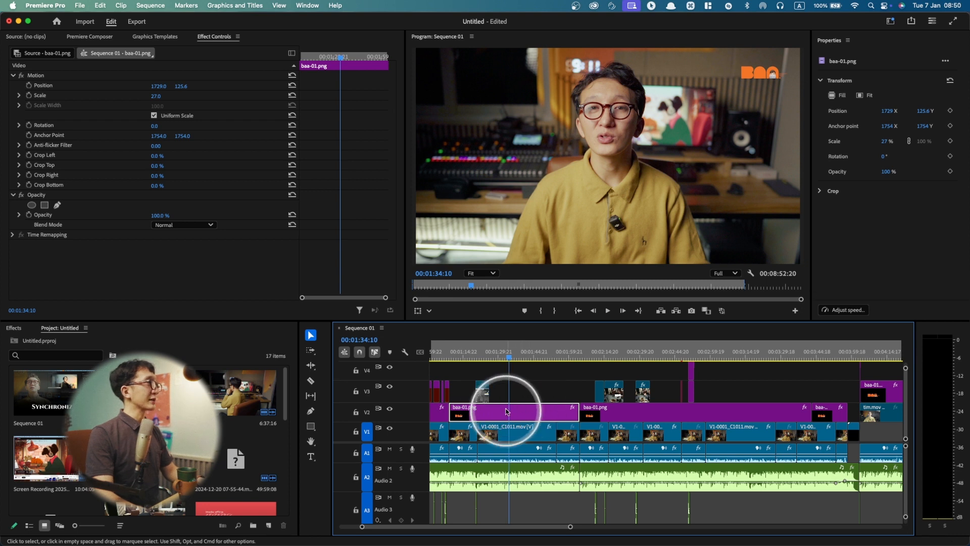
{"action": "left_click", "coordinate": [13, 75]}
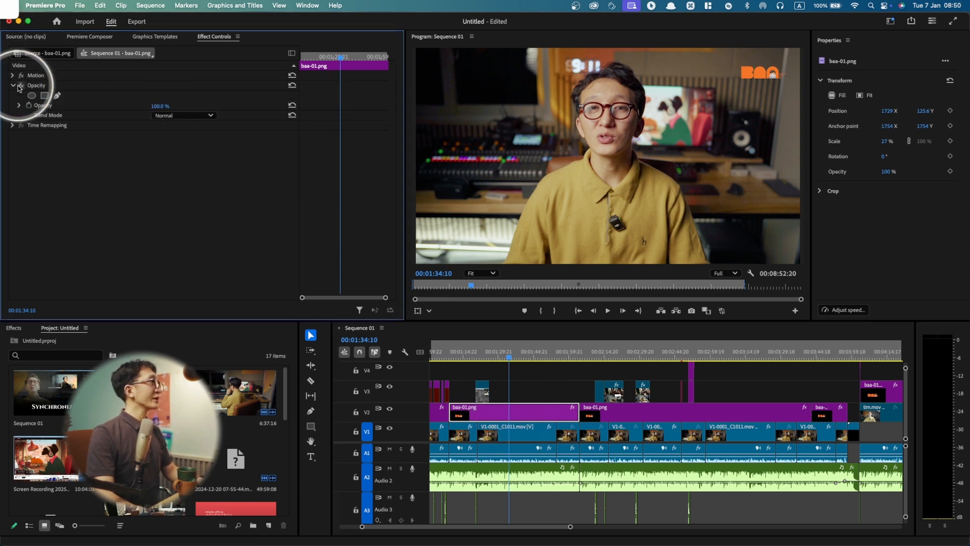
{"action": "left_click", "coordinate": [14, 86]}
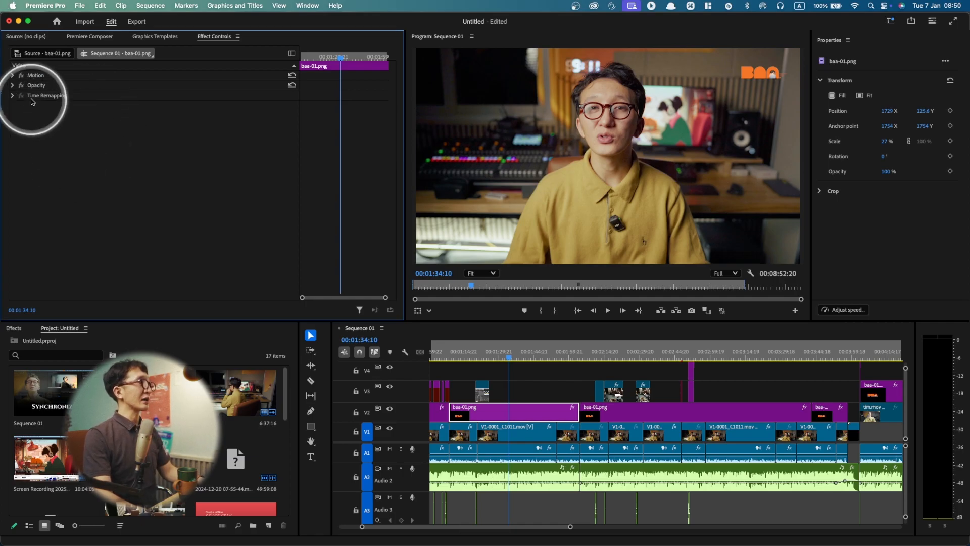
{"action": "left_click", "coordinate": [12, 76]}
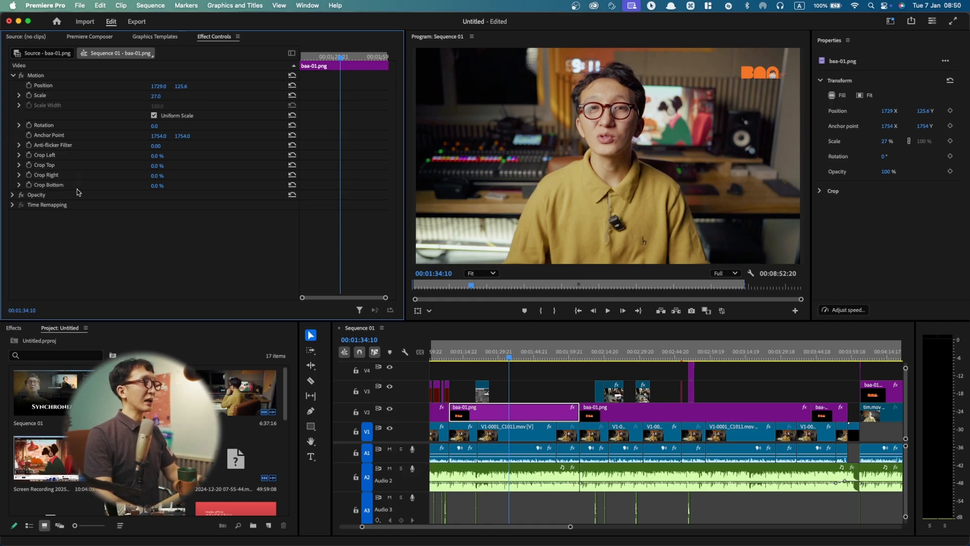
Activate the logo's Motion effect and reposition the logo directly in the preview to about 339, 810
{"action": "left_click", "coordinate": [44, 79]}
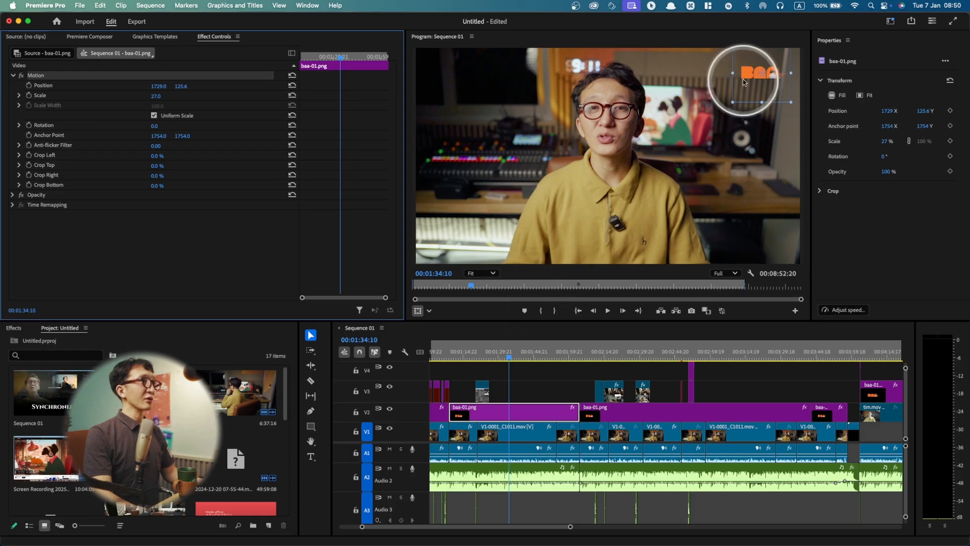
{"action": "left_click_drag", "start_coordinate": [743, 97], "coordinate": [679, 222]}
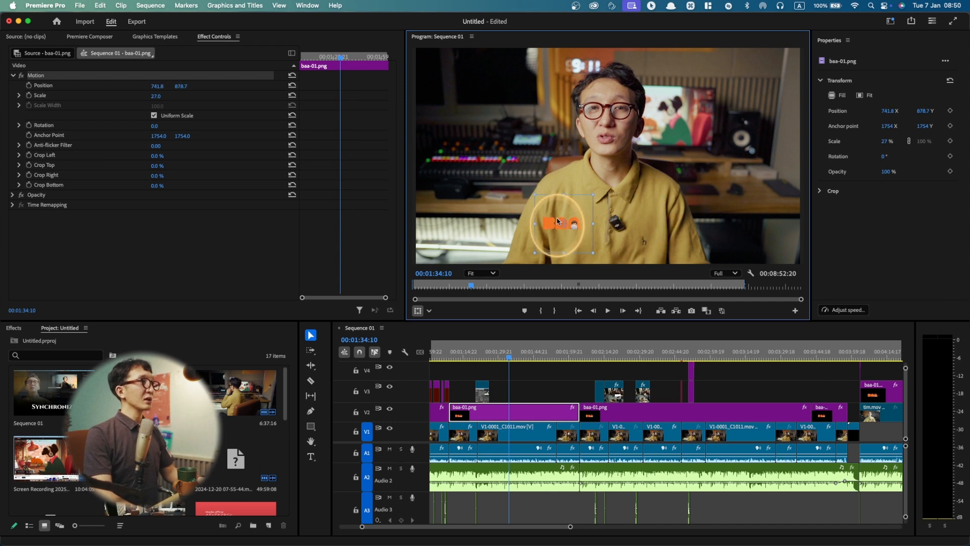
{"action": "left_click_drag", "start_coordinate": [557, 221], "coordinate": [475, 213]}
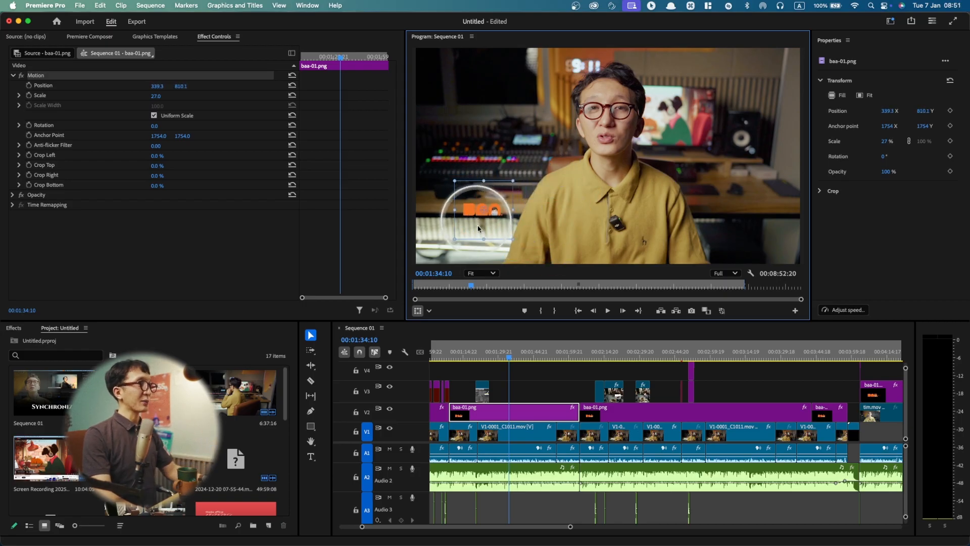
Reselect the logo clip and its Motion effect, and move the logo in the preview to about 1329, 602
{"action": "left_click", "coordinate": [514, 397]}
{"action": "left_click", "coordinate": [515, 409]}
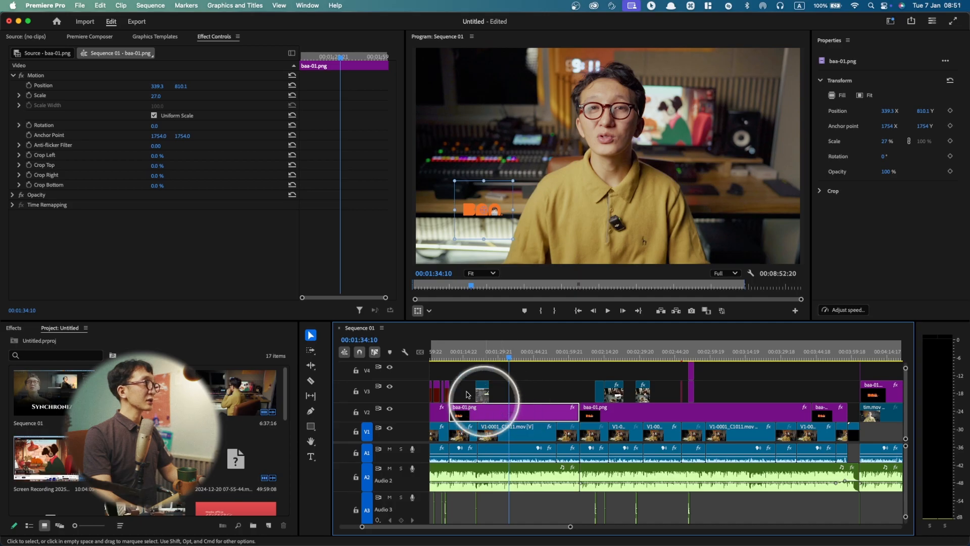
{"action": "left_click", "coordinate": [36, 75]}
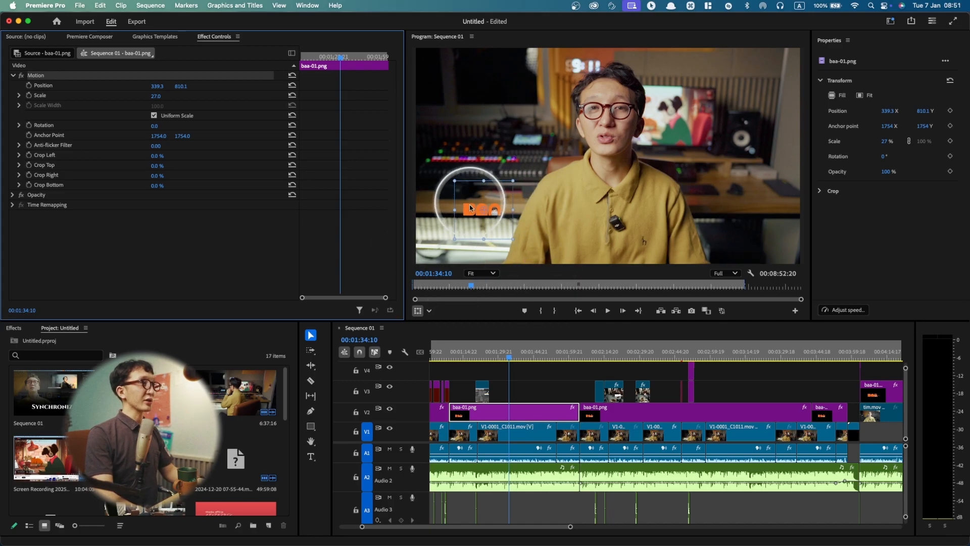
{"action": "left_click_drag", "start_coordinate": [472, 212], "coordinate": [679, 106]}
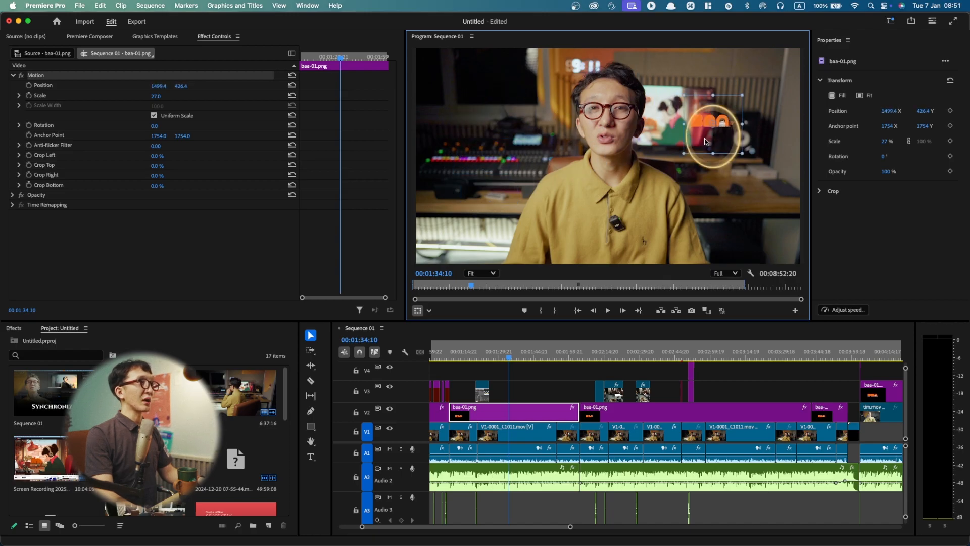
{"action": "left_click_drag", "start_coordinate": [706, 142], "coordinate": [677, 163]}
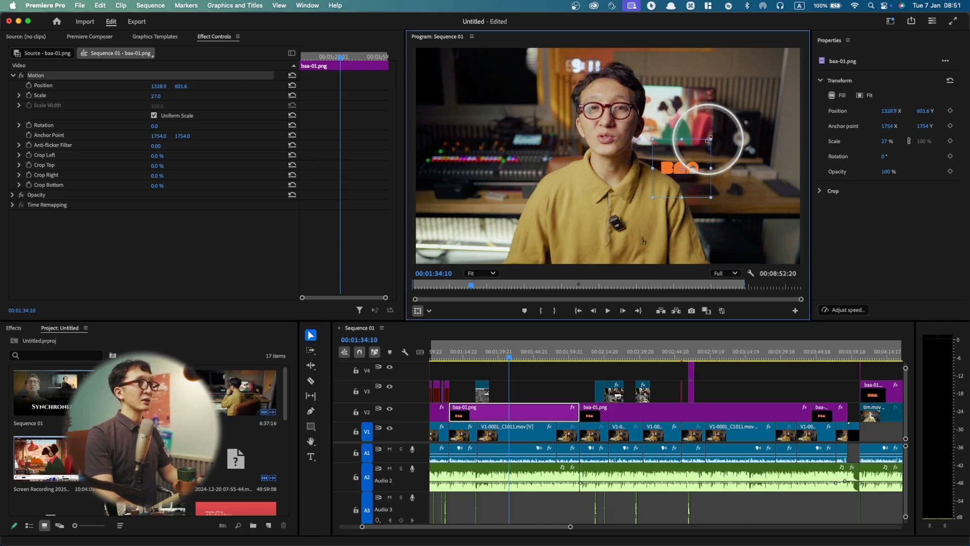
Try rotating the logo directly in the preview and undo the rotation
{"action": "left_click_drag", "start_coordinate": [713, 136], "coordinate": [720, 205]}
{"action": "key", "text": "super+z"}
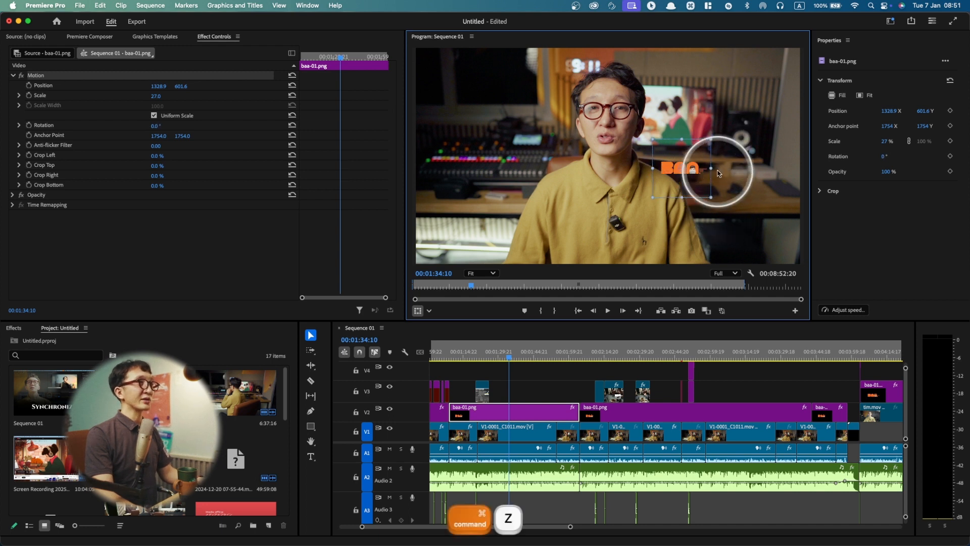
Shrink the logo in the preview to about 19.5% scale and move it to about 1393, 606
{"action": "mouse_move", "coordinate": [711, 140]}
{"action": "left_mouse_down"}
{"action": "mouse_move", "coordinate": [760, 97]}
{"action": "mouse_move", "coordinate": [699, 154]}
{"action": "mouse_move", "coordinate": [775, 73]}
{"action": "mouse_move", "coordinate": [705, 157]}
{"action": "left_mouse_up"}
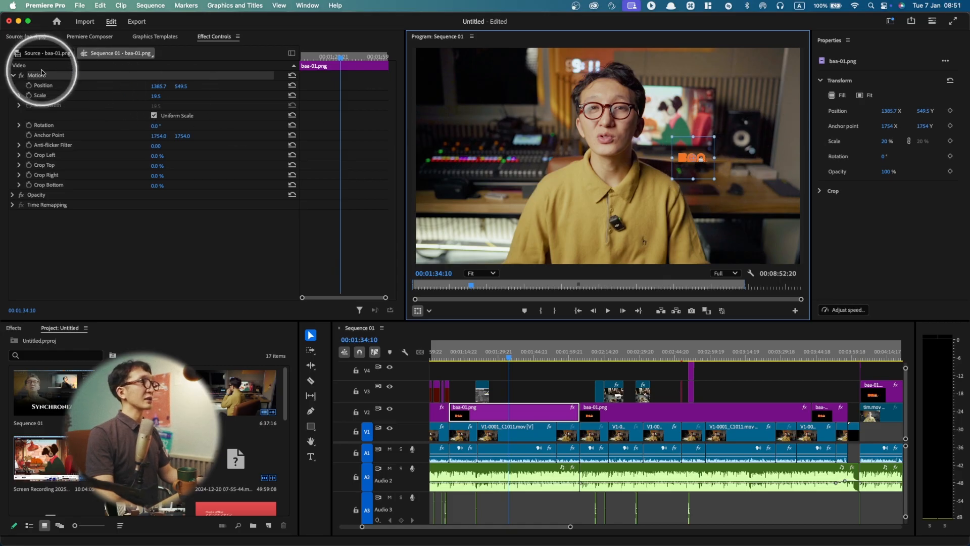
{"action": "left_click_drag", "start_coordinate": [707, 159], "coordinate": [708, 170]}
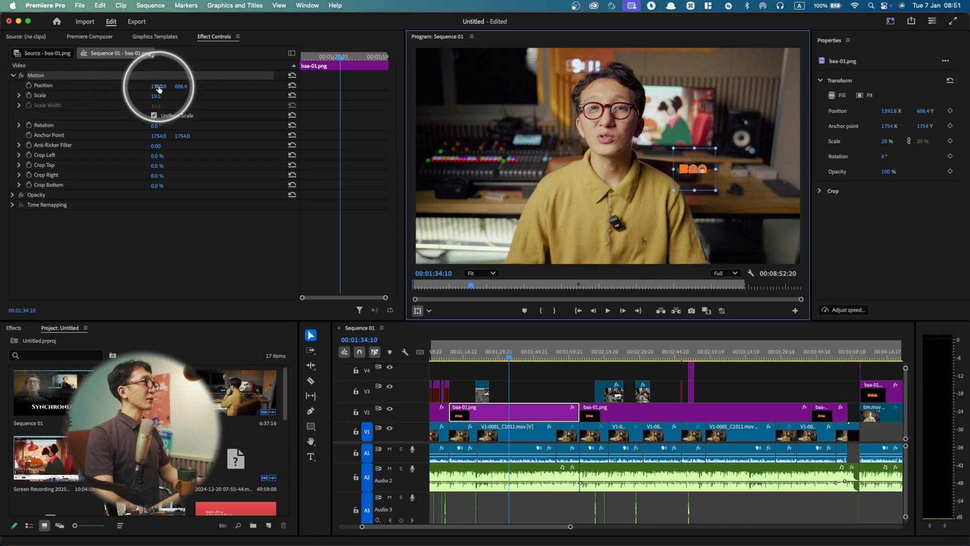
Adjust the logo's Motion values to a position of 746.8, 535.4 and a scale of 110.5
{"action": "left_click_drag", "start_coordinate": [157, 89], "coordinate": [141, 89]}
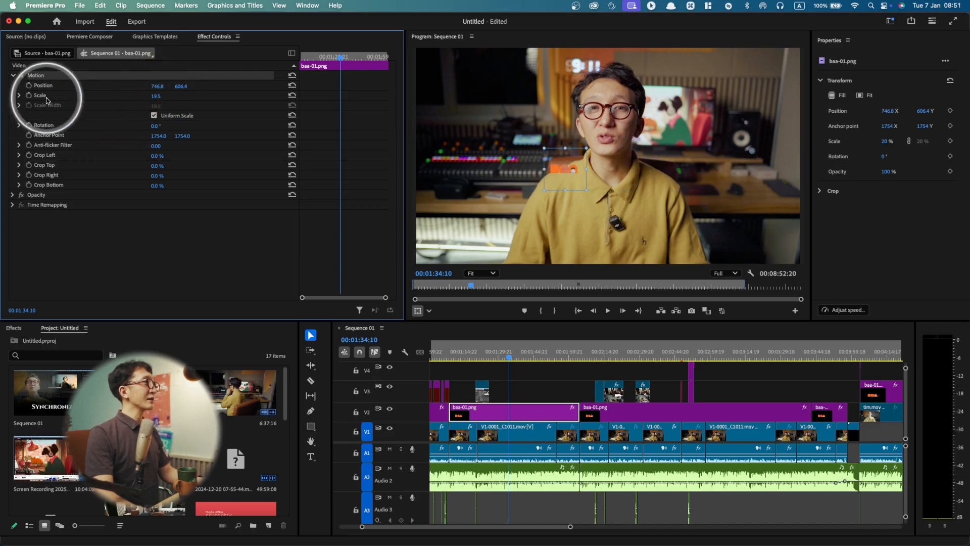
{"action": "left_click_drag", "start_coordinate": [158, 96], "coordinate": [186, 86]}
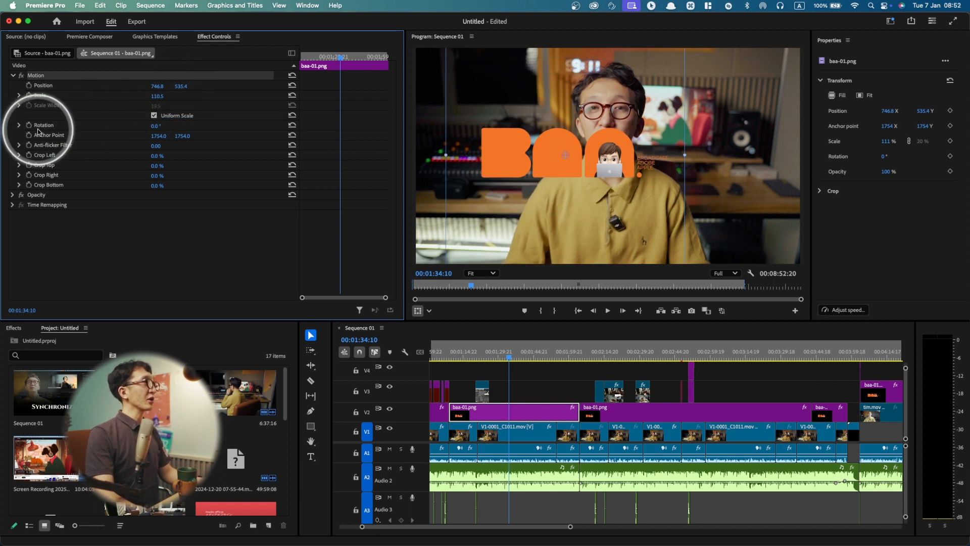
Try setting the enlarged logo's rotation to about 341° and undo the rotation
{"action": "left_click_drag", "start_coordinate": [153, 128], "coordinate": [164, 126]}
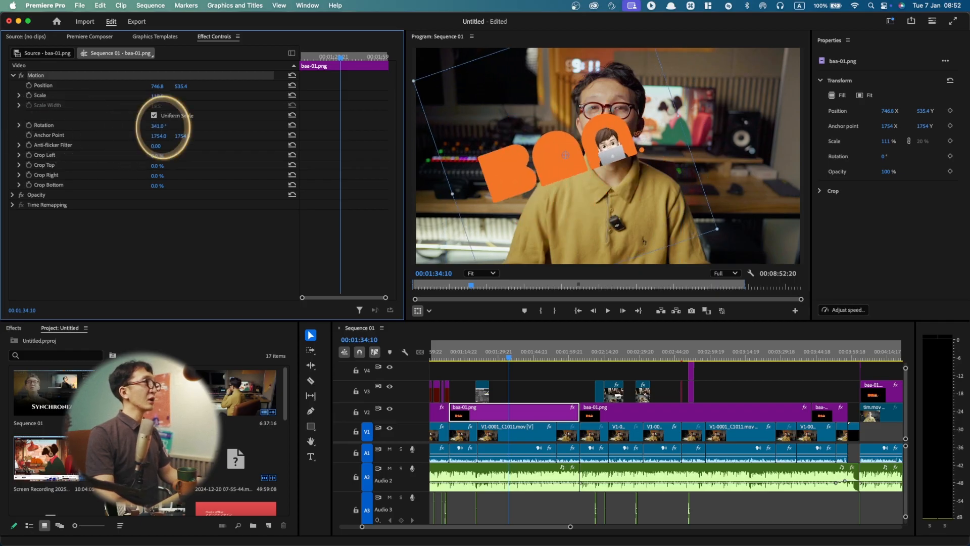
{"action": "key", "text": "super+z"}
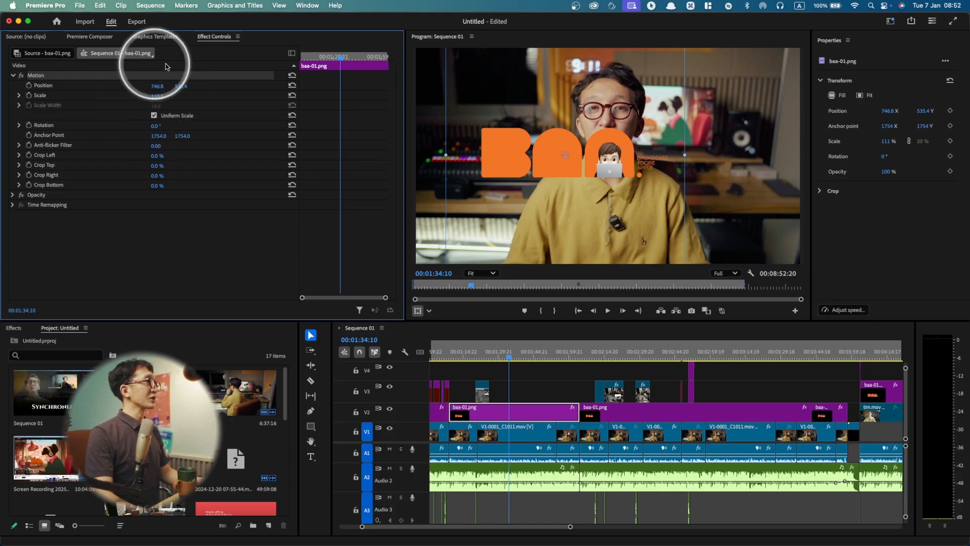
Lower the logo clip's opacity to 50% and check the semi-transparent logo in an enlarged program preview
{"action": "left_click", "coordinate": [13, 75]}
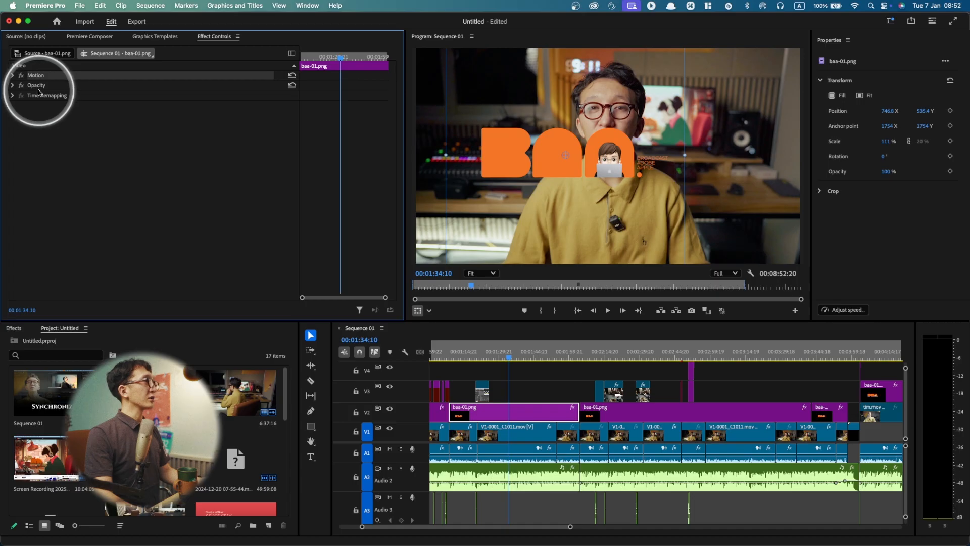
{"action": "left_click", "coordinate": [14, 86]}
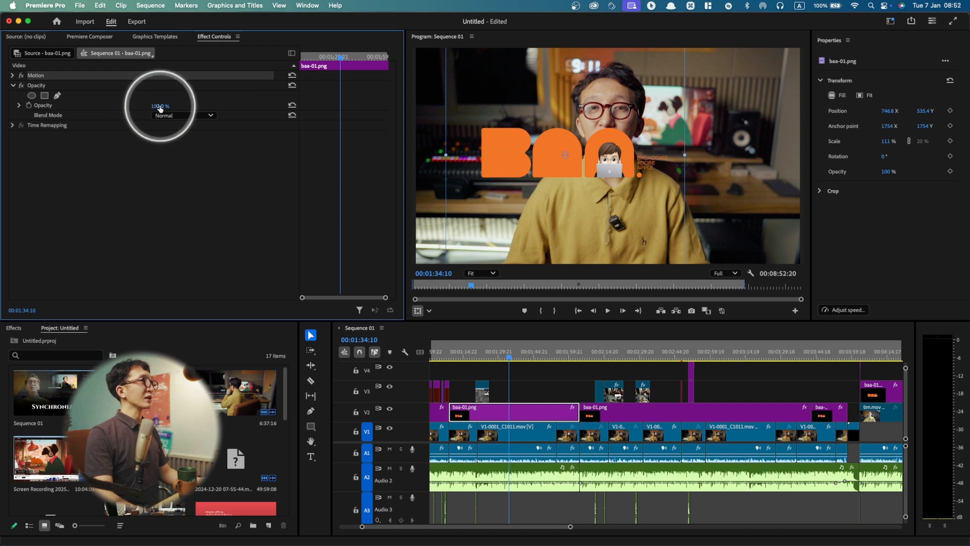
{"action": "left_click_drag", "start_coordinate": [160, 108], "coordinate": [172, 105]}
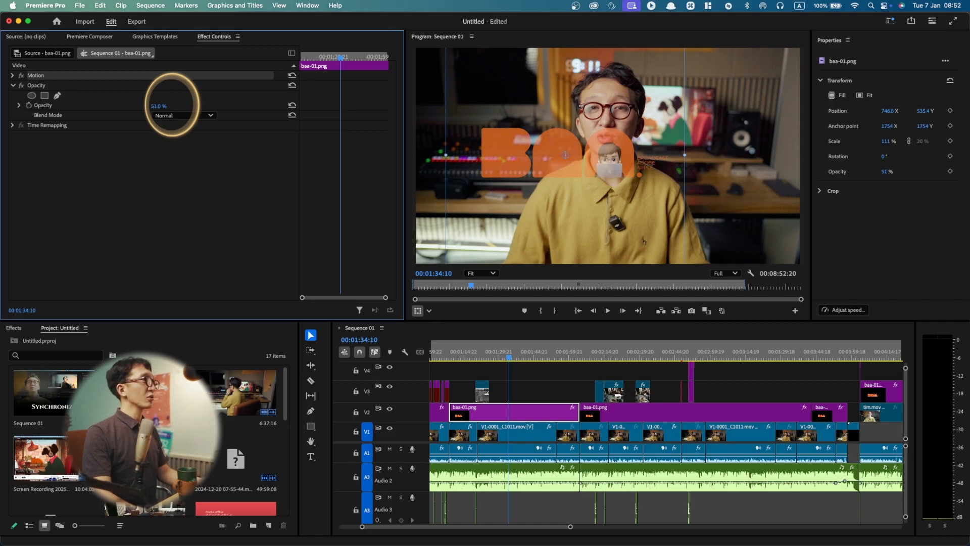
{"action": "left_click", "coordinate": [161, 105]}
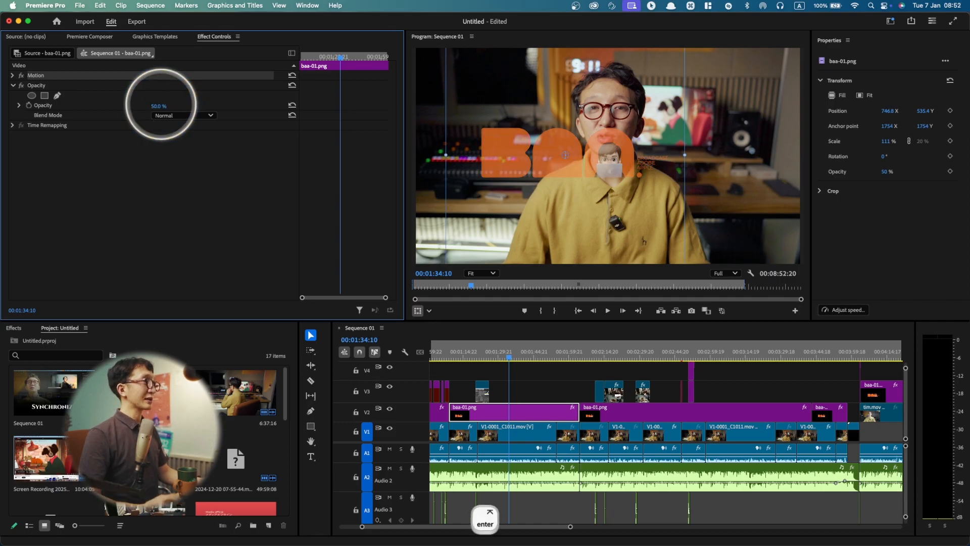
{"action": "key", "text": "grave"}
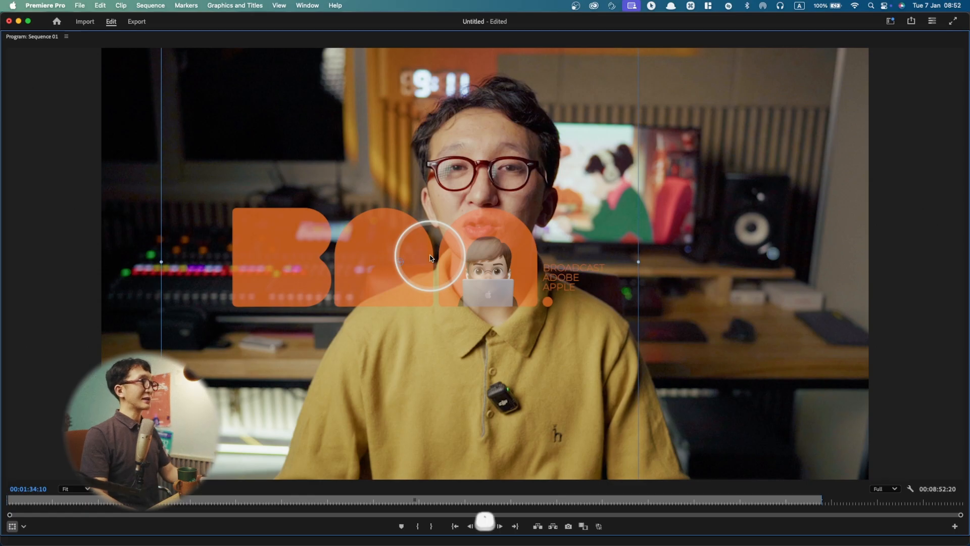
{"action": "key", "text": "grave"}
Move the logo in the preview to about 924.4, 798.3 and raise its opacity to about 99%
{"action": "left_click_drag", "start_coordinate": [558, 166], "coordinate": [594, 210]}
{"action": "left_click_drag", "start_coordinate": [158, 107], "coordinate": [141, 118]}
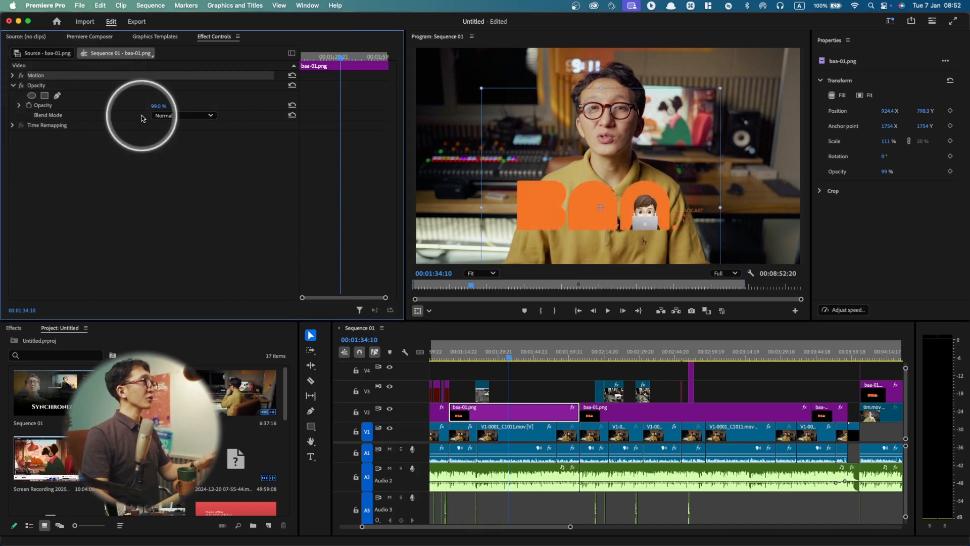
Try the Multiply, Screen, Overlay and Soft Light blend modes on the logo clip
{"action": "left_click", "coordinate": [160, 115]}
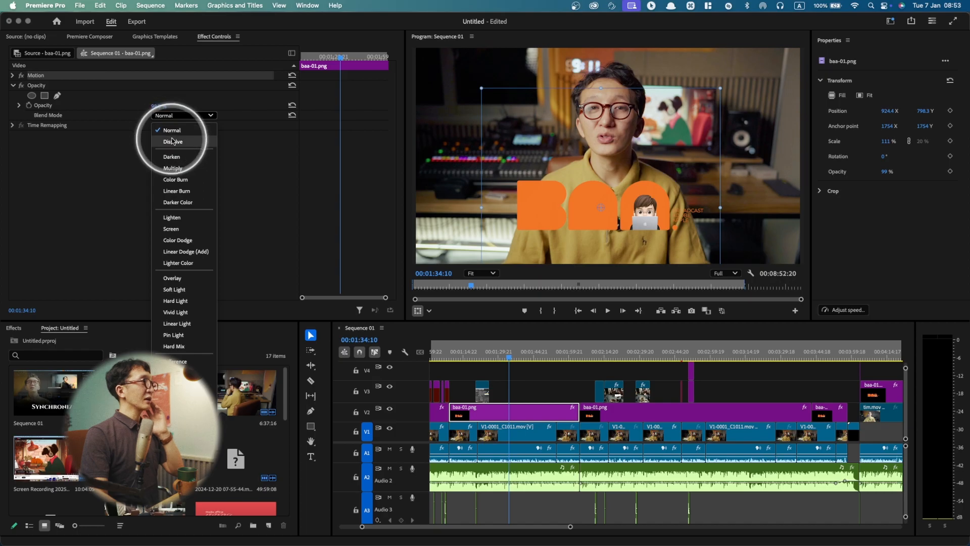
{"action": "left_click", "coordinate": [173, 168]}
{"action": "left_click", "coordinate": [178, 115]}
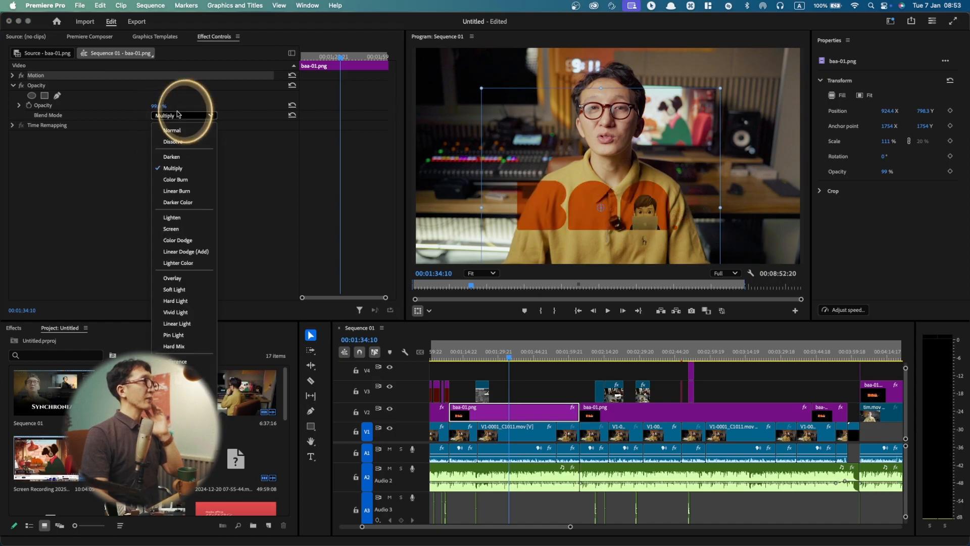
{"action": "left_click", "coordinate": [171, 228]}
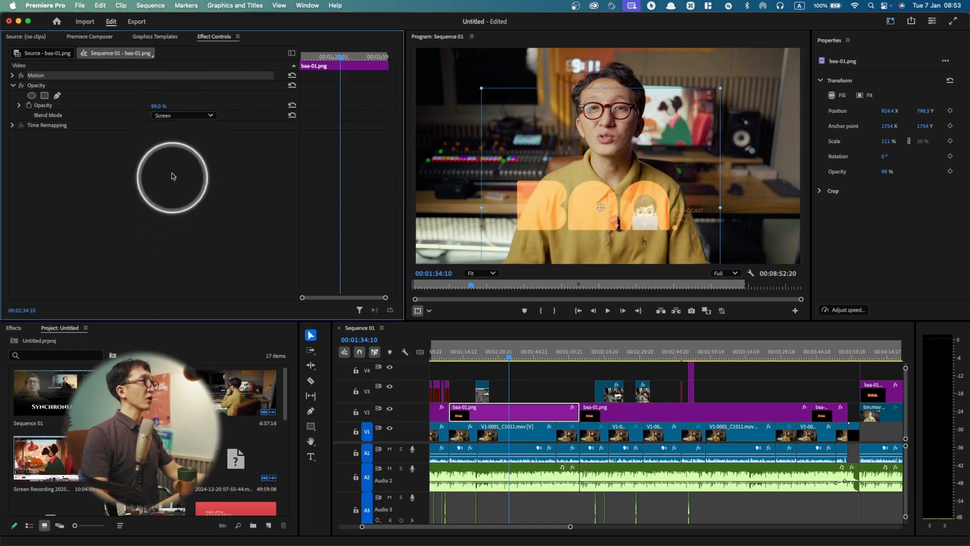
{"action": "left_click", "coordinate": [170, 117]}
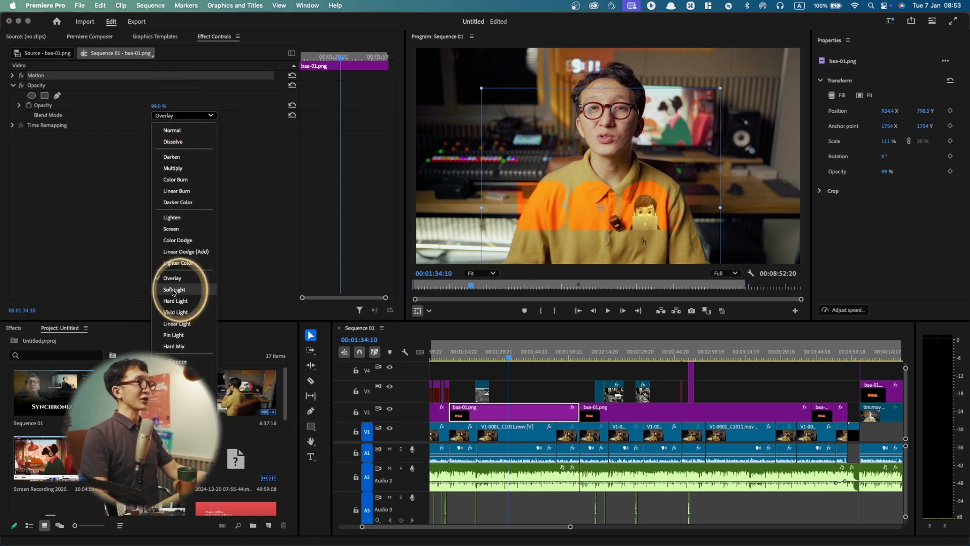
{"action": "left_click", "coordinate": [173, 290]}
Try the Difference and Exclusion blend modes on the logo and return the blend mode to Normal
{"action": "left_click", "coordinate": [176, 115]}
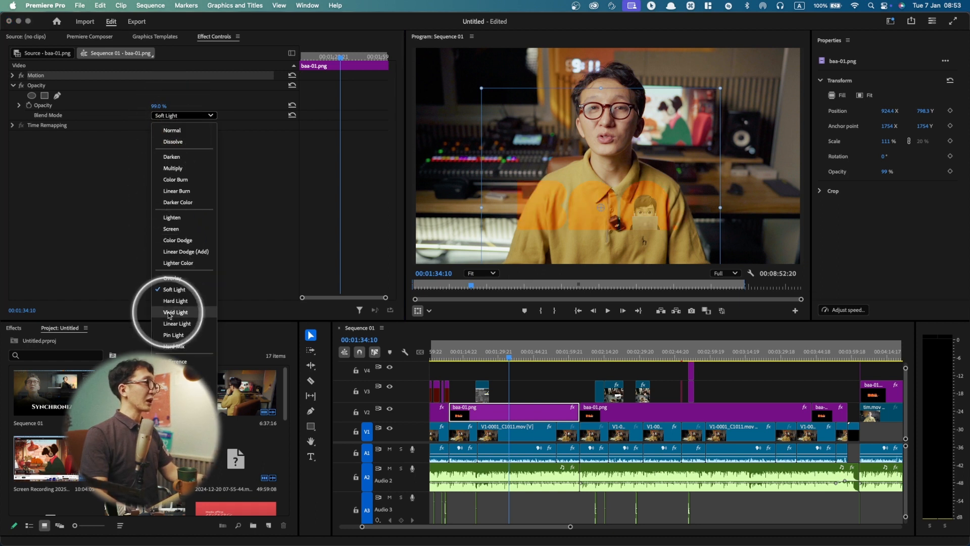
{"action": "left_click", "coordinate": [172, 360]}
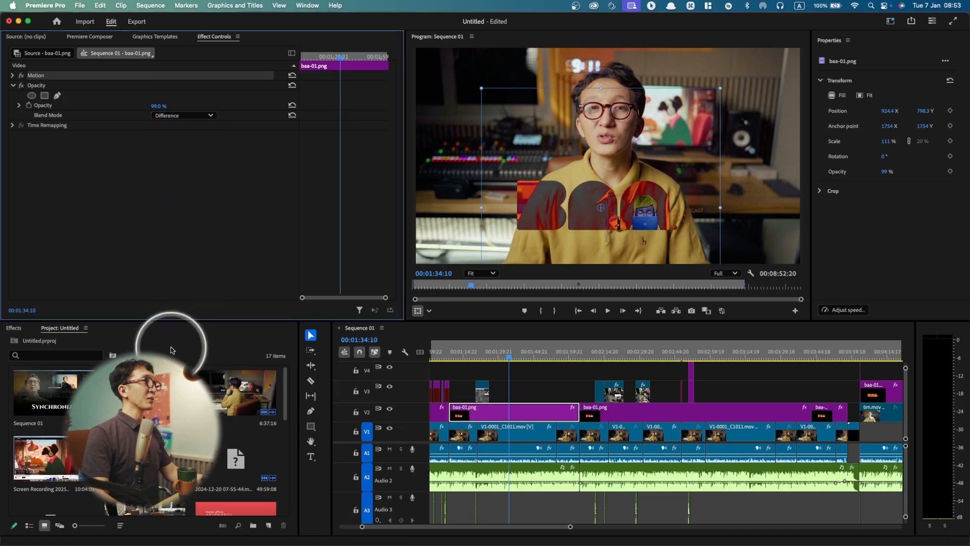
{"action": "left_click", "coordinate": [160, 116]}
{"action": "left_click", "coordinate": [172, 372]}
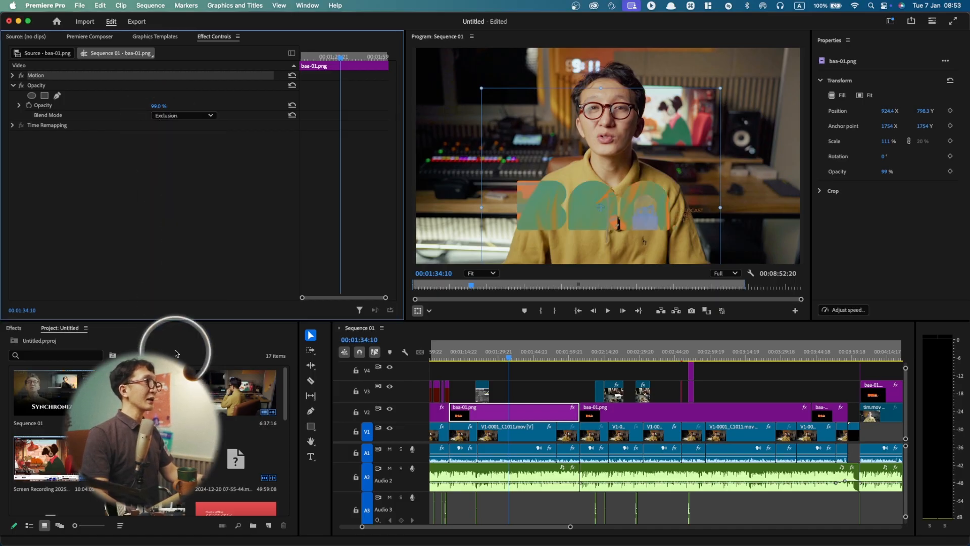
{"action": "left_click", "coordinate": [174, 119]}
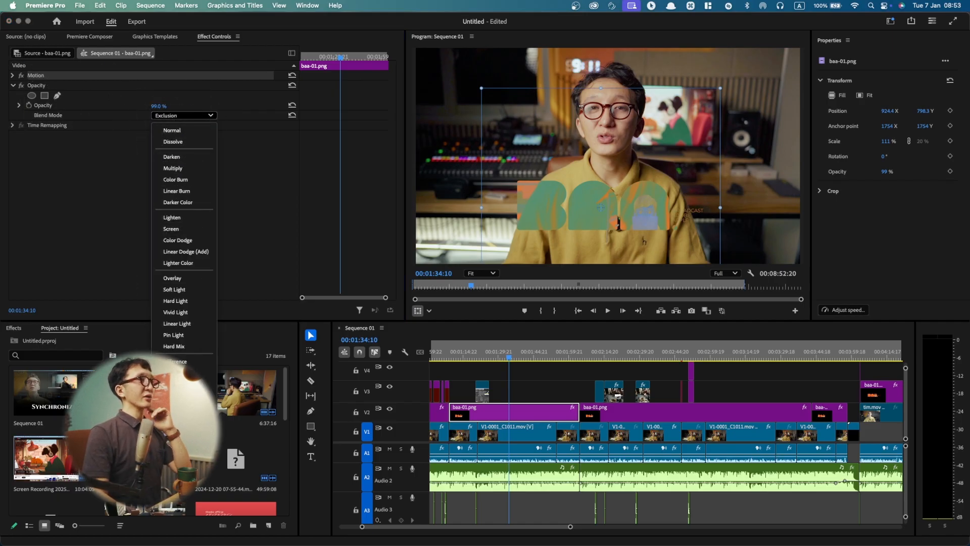
{"action": "left_click", "coordinate": [171, 411]}
{"action": "left_click", "coordinate": [178, 117]}
{"action": "left_click", "coordinate": [168, 130]}
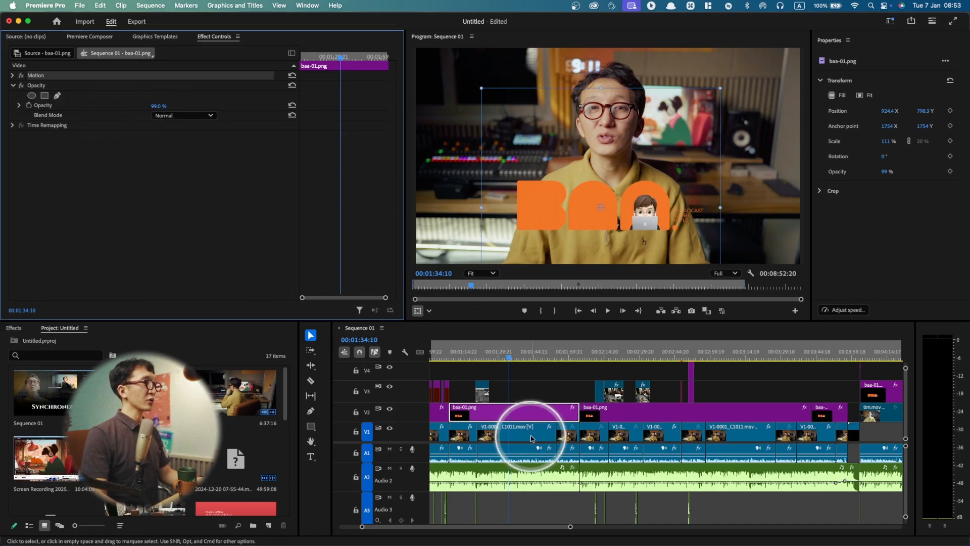
Select the Night Drift music clip on Audio 2 and examine its Volume, Channel Volume and Lowpass effect properties
{"action": "left_click", "coordinate": [525, 473]}
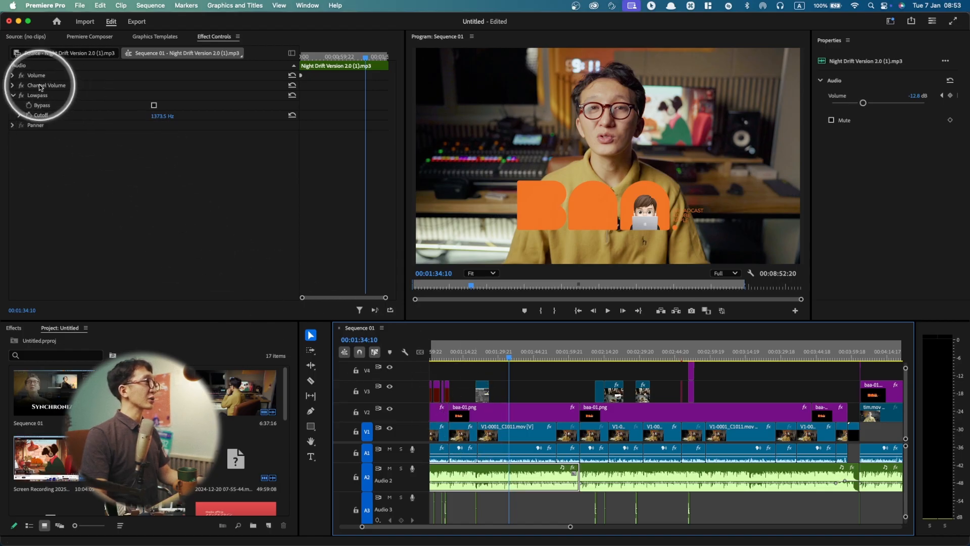
{"action": "left_click", "coordinate": [15, 86]}
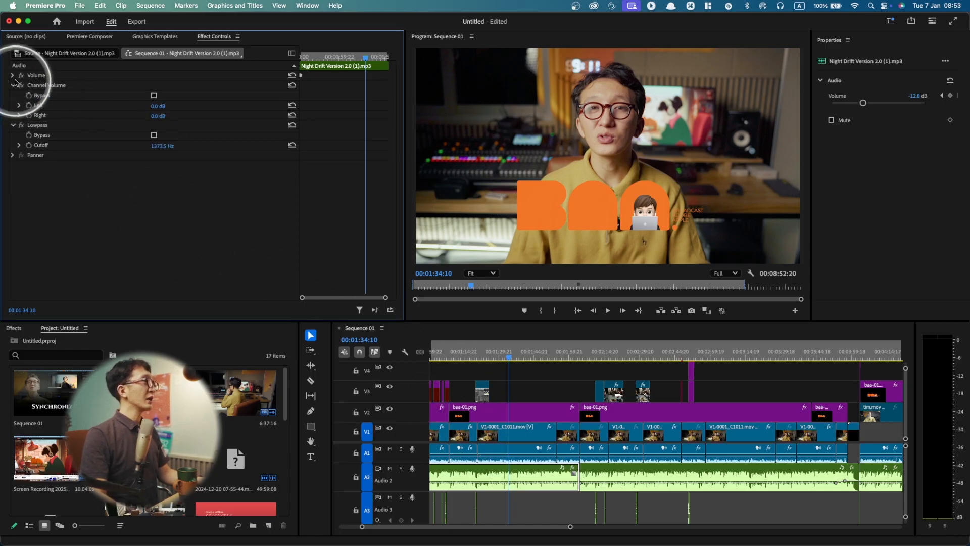
{"action": "left_click", "coordinate": [13, 75]}
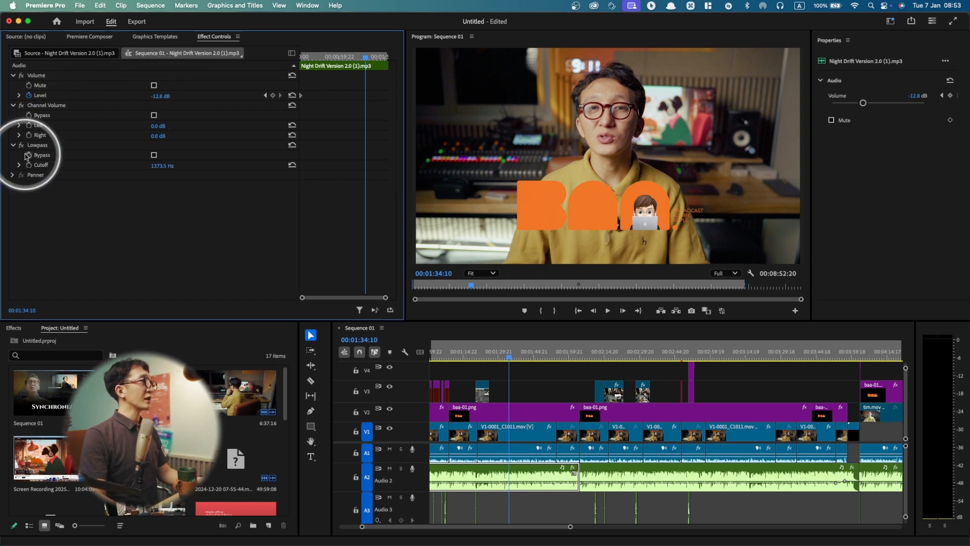
{"action": "left_click", "coordinate": [41, 147]}
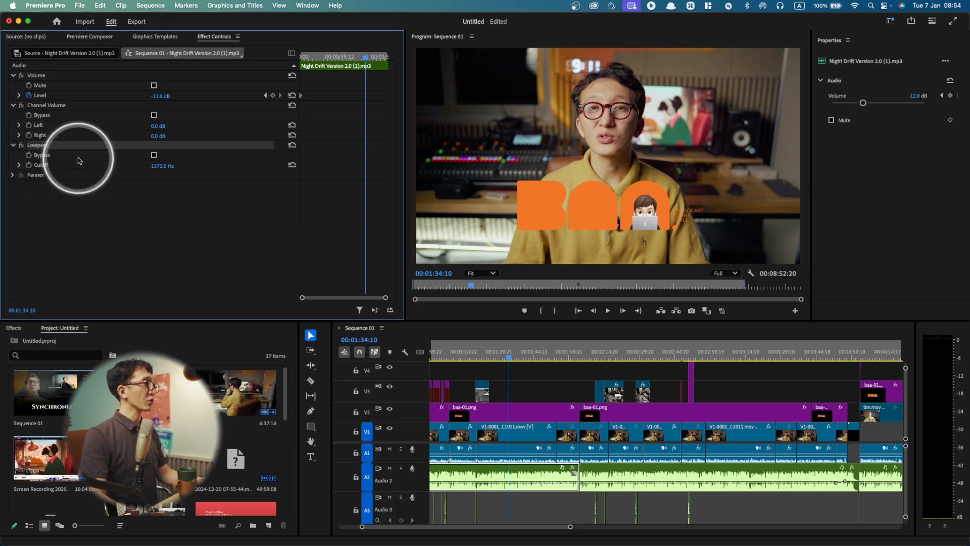
Search the effects library for "low" to locate the Lowpass effect under Audio Effects, Filter and EQ
{"action": "left_click", "coordinate": [17, 329]}
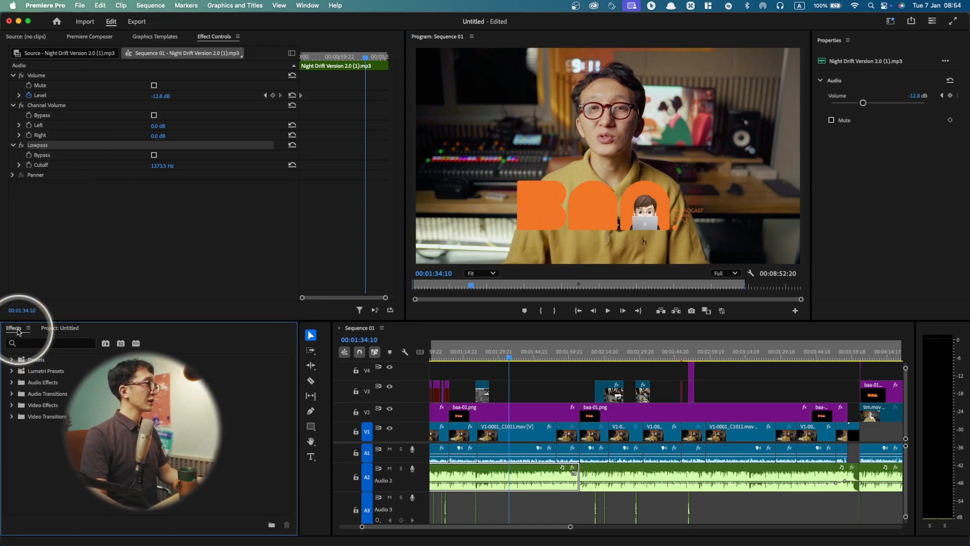
{"action": "left_click", "coordinate": [43, 347]}
{"action": "type", "text": "low"}
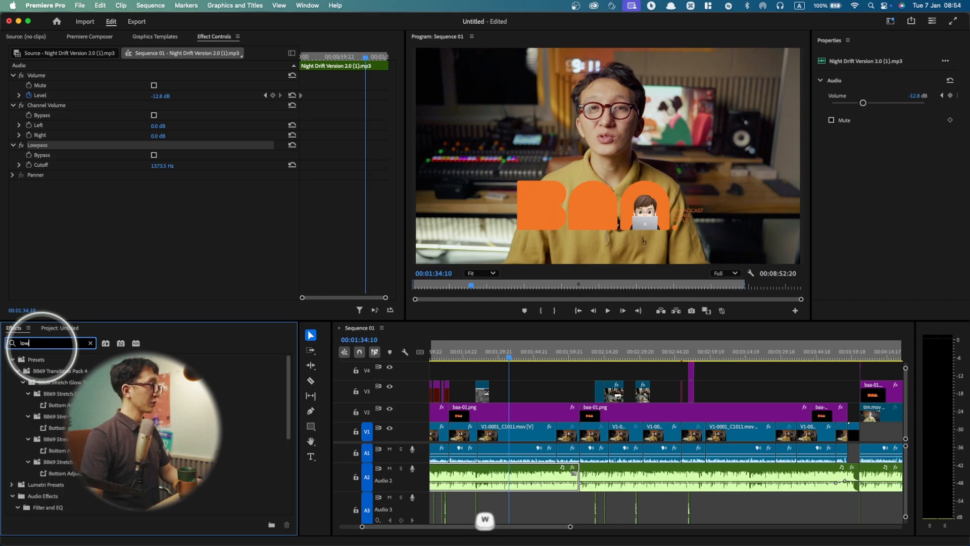
{"action": "scroll", "coordinate": [68, 483], "scroll_direction": "down", "scroll_amount": 5}
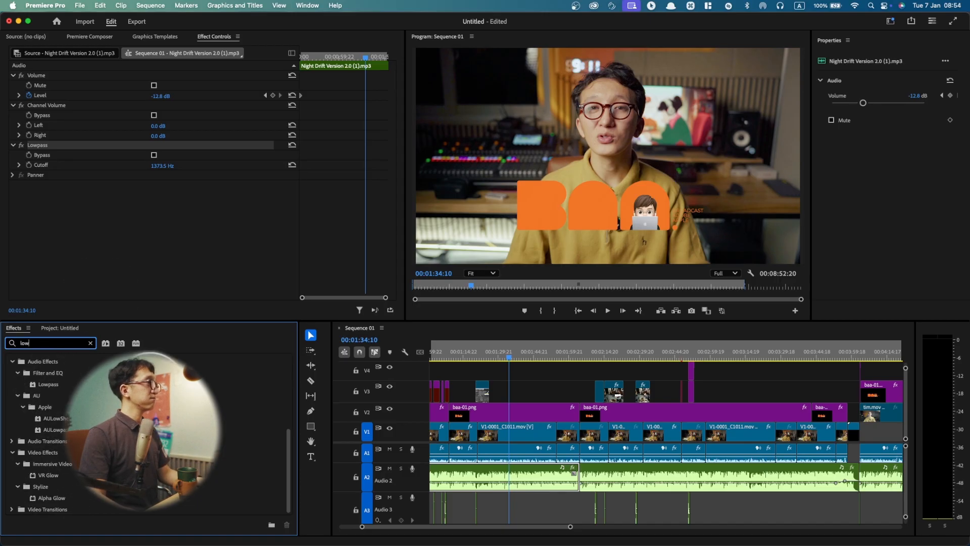
Remove the Lowpass effect from the music clip and reapply Lowpass from the effects library
{"action": "left_click", "coordinate": [50, 148]}
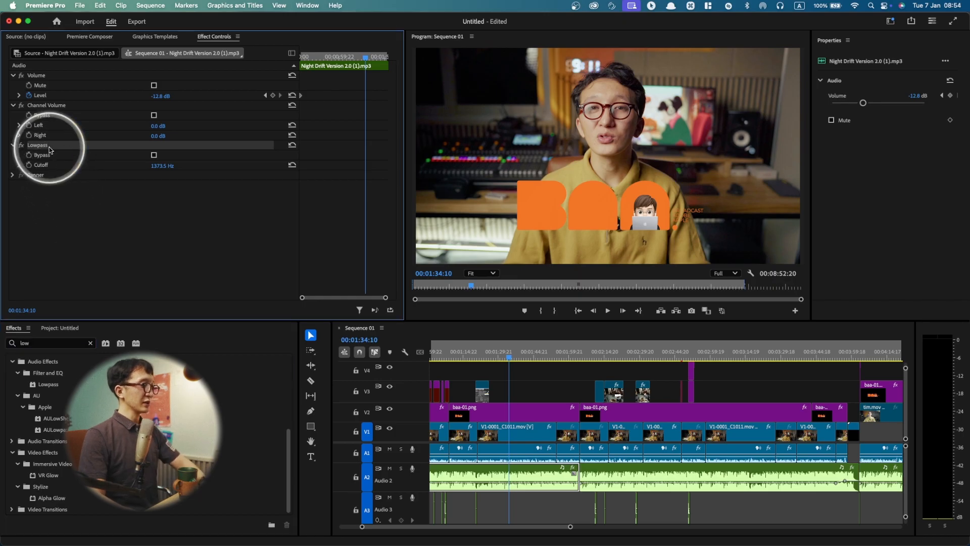
{"action": "key", "text": "Delete"}
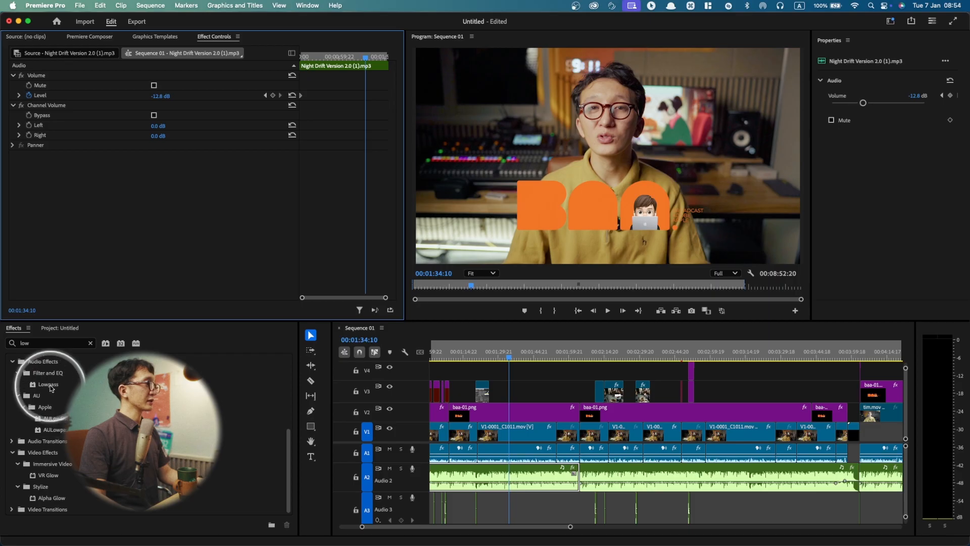
{"action": "left_click_drag", "start_coordinate": [50, 388], "coordinate": [524, 481]}
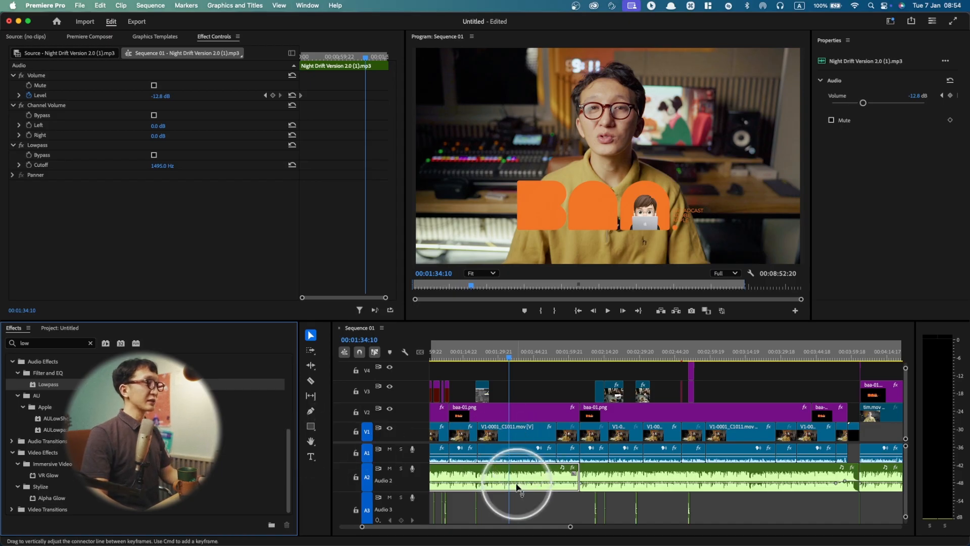
{"action": "left_click", "coordinate": [39, 145]}
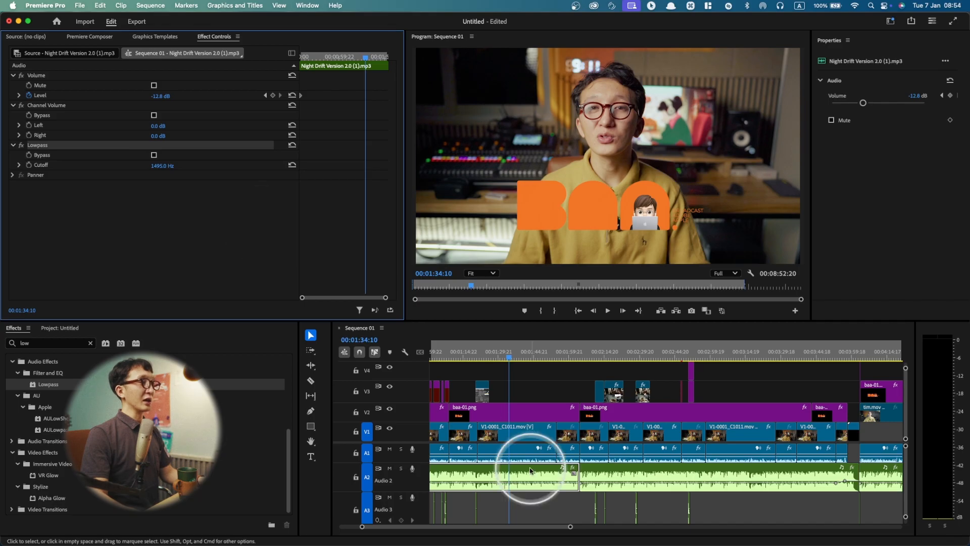
Select the V1-0001_C1011.mov clip under the playhead and search the effects library for "lumetri co"
{"action": "left_click", "coordinate": [518, 431]}
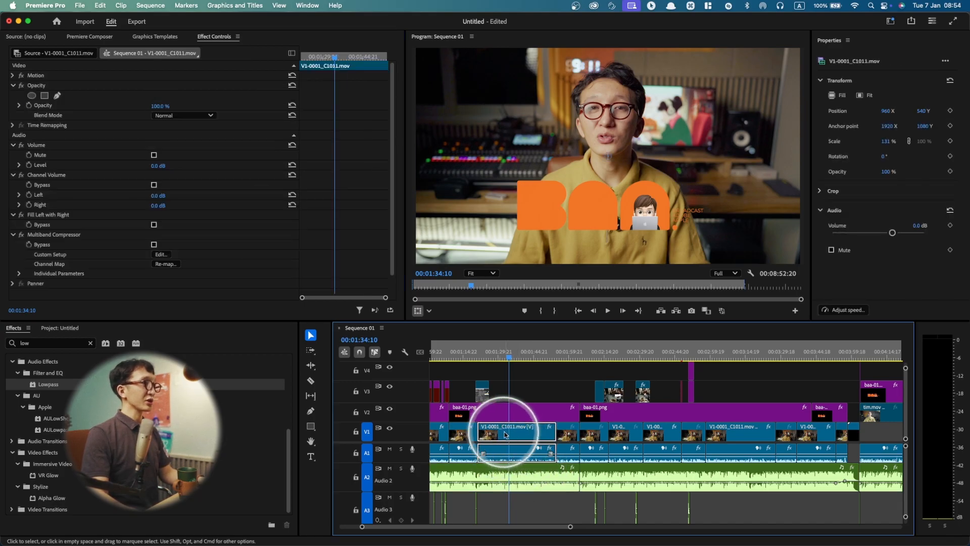
{"action": "left_click", "coordinate": [41, 342]}
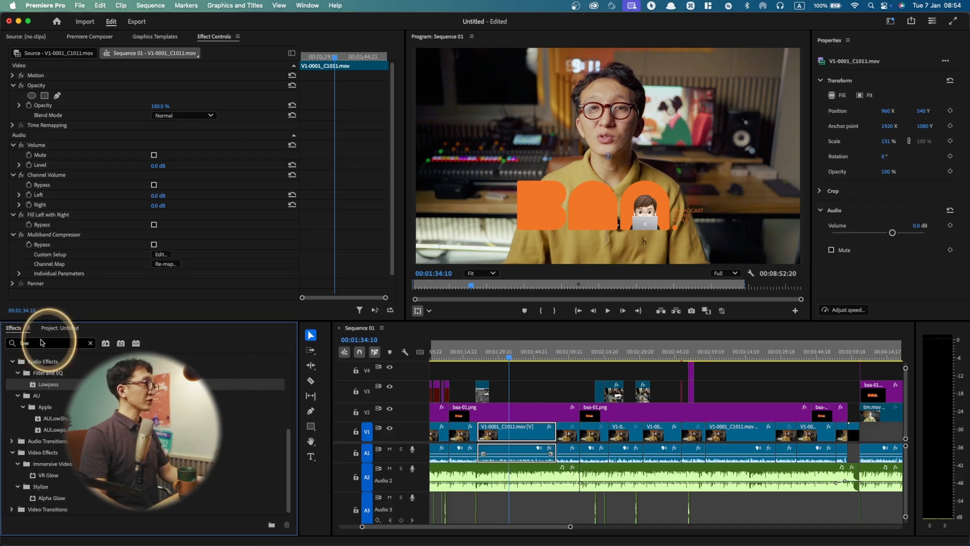
{"action": "key", "text": "super+a"}
{"action": "type", "text": "lu"}
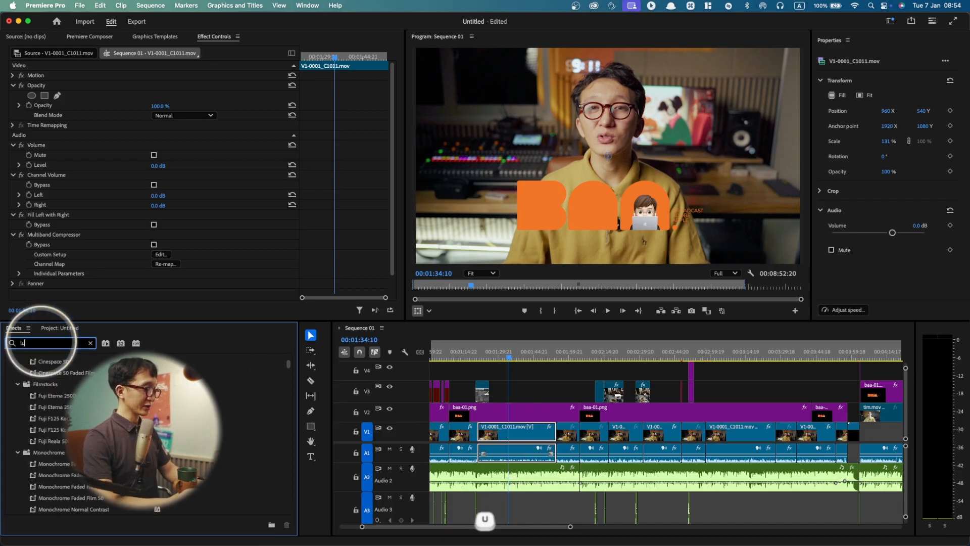
{"action": "type", "text": "te"}
{"action": "key", "text": "BackSpace"}
{"action": "key", "text": "BackSpace"}
{"action": "type", "text": "metri"}
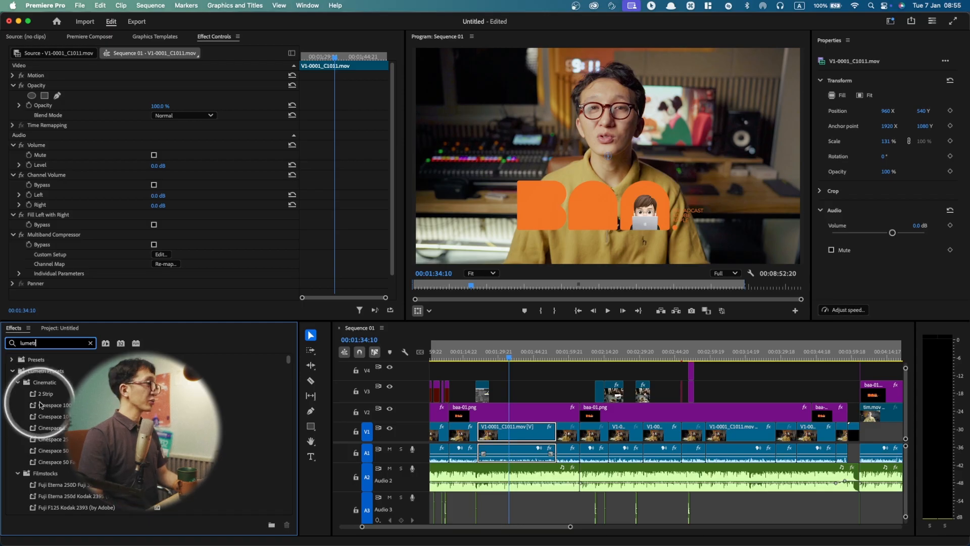
{"action": "key", "text": "super+a"}
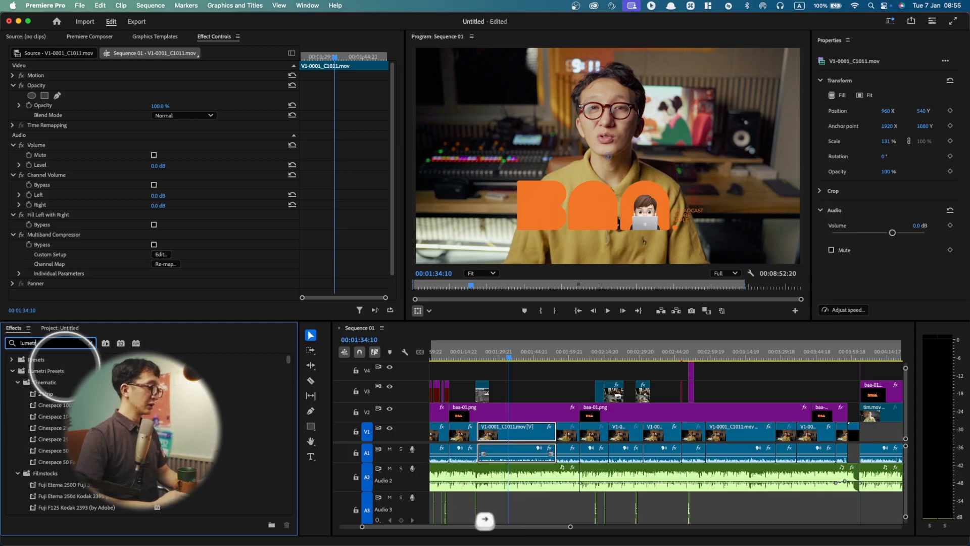
{"action": "type", "text": "lumetri co"}
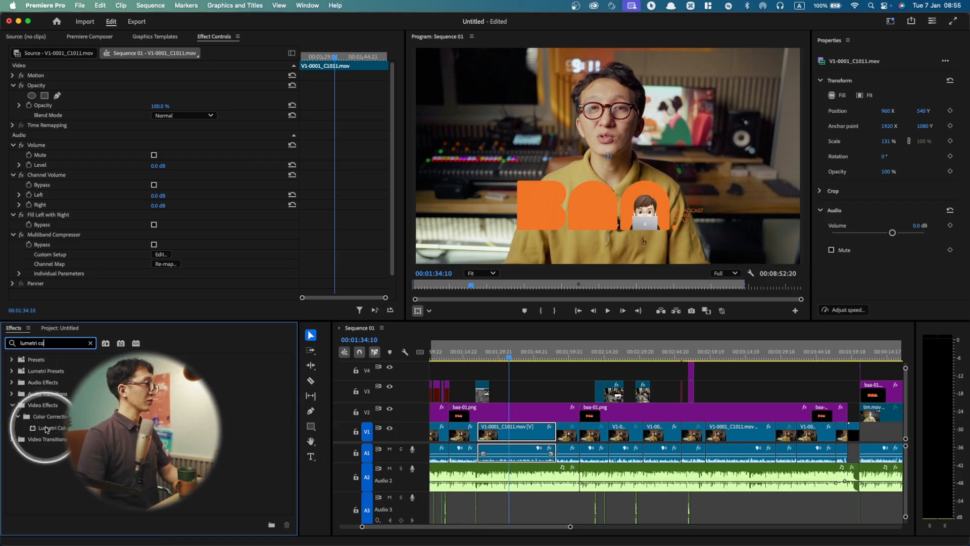
Apply the Lumetri Color effect to the V1-0001_C1011.mov clip under the playhead and reselect the clip to show its effects
{"action": "left_click_drag", "start_coordinate": [45, 429], "coordinate": [500, 437]}
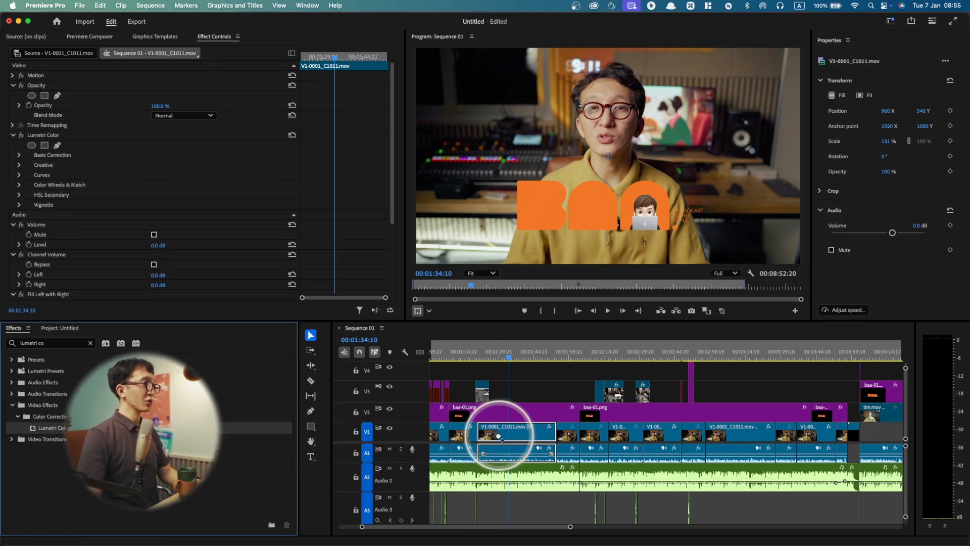
{"action": "left_click", "coordinate": [515, 386]}
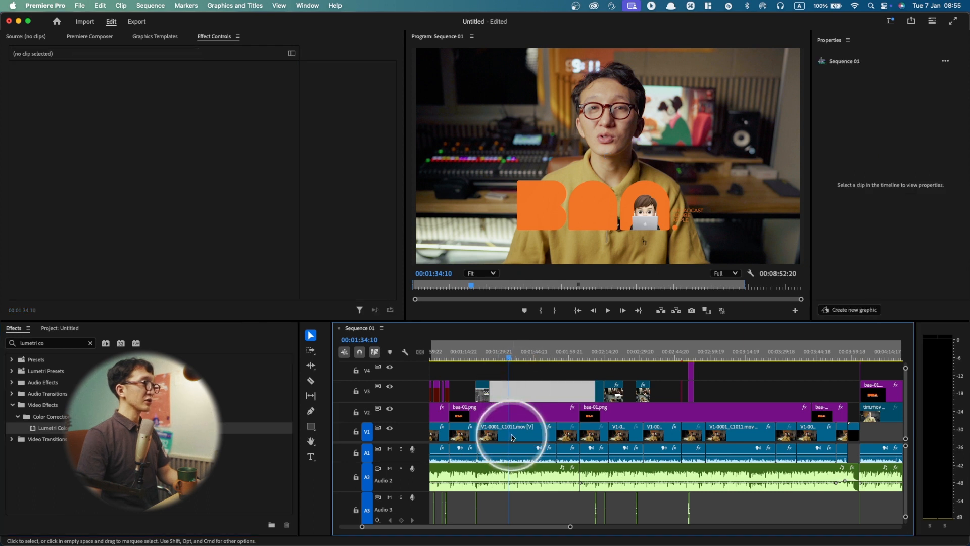
{"action": "left_click", "coordinate": [512, 438]}
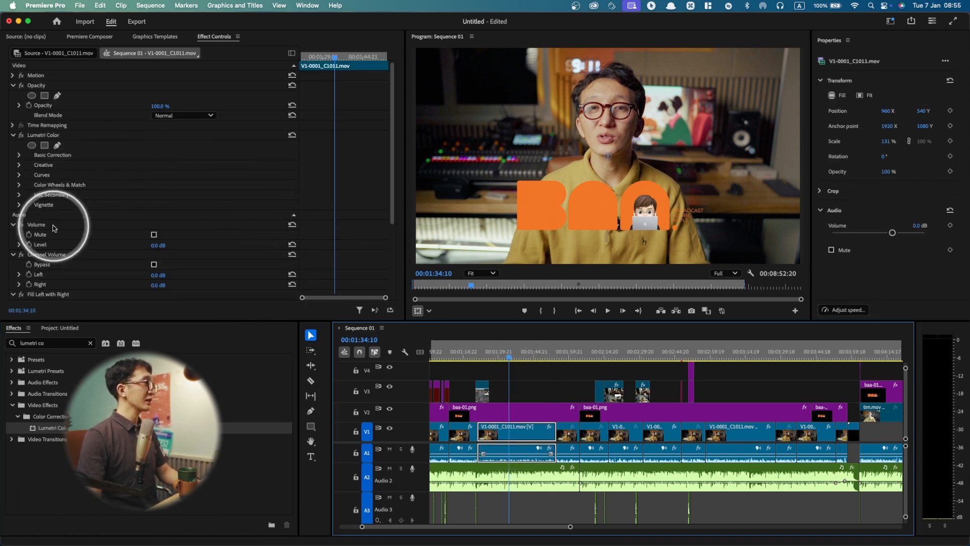
Set the Creative Look of the clip's Lumetri Color effect to S-3 classmaterial and collapse the effect
{"action": "scroll", "coordinate": [55, 228], "scroll_direction": "down", "scroll_amount": 5}
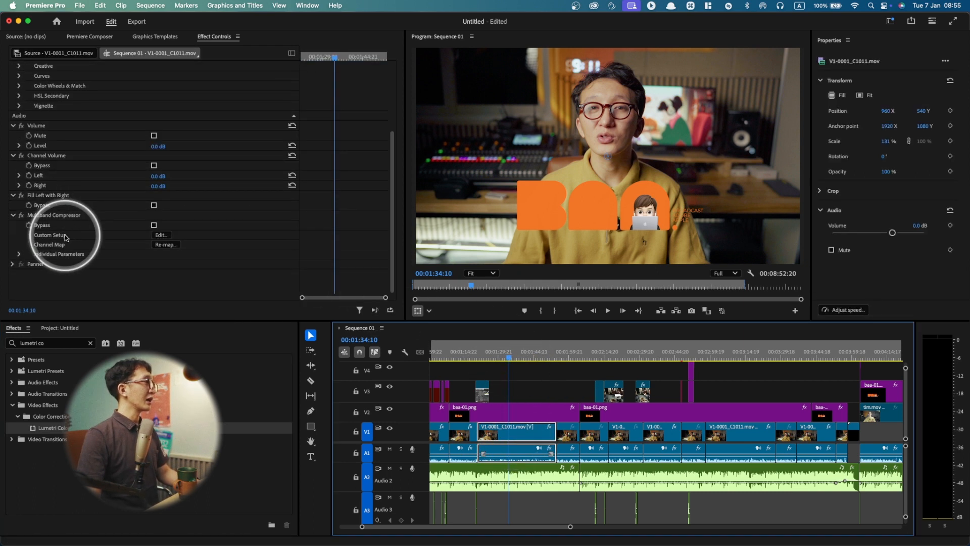
{"action": "scroll", "coordinate": [82, 176], "scroll_direction": "up", "scroll_amount": 5}
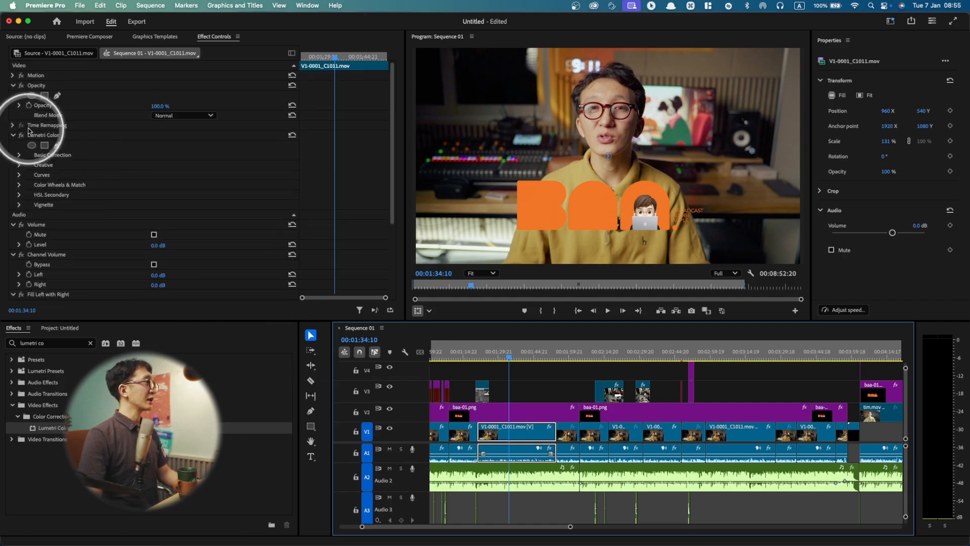
{"action": "left_click", "coordinate": [14, 135]}
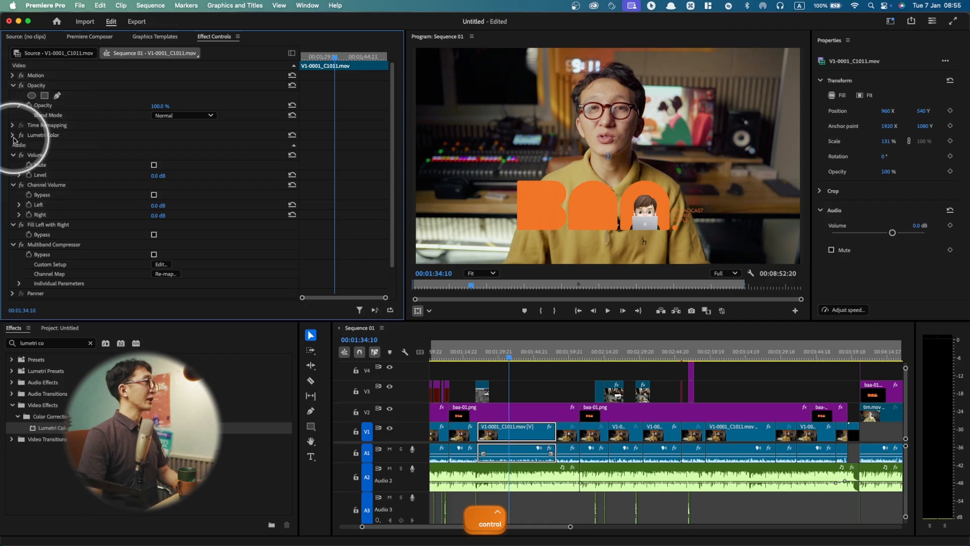
{"action": "left_click", "coordinate": [12, 136]}
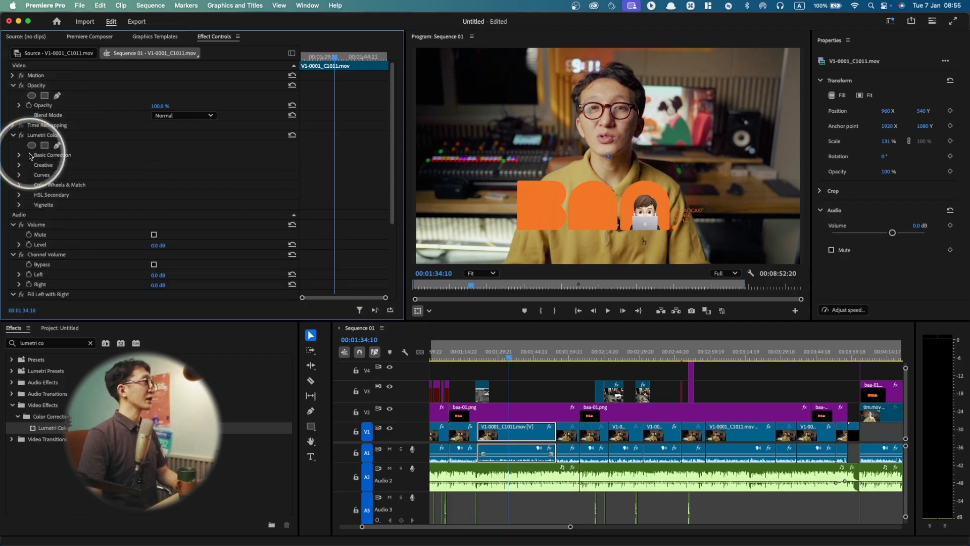
{"action": "left_click", "coordinate": [18, 165]}
{"action": "left_click", "coordinate": [160, 185]}
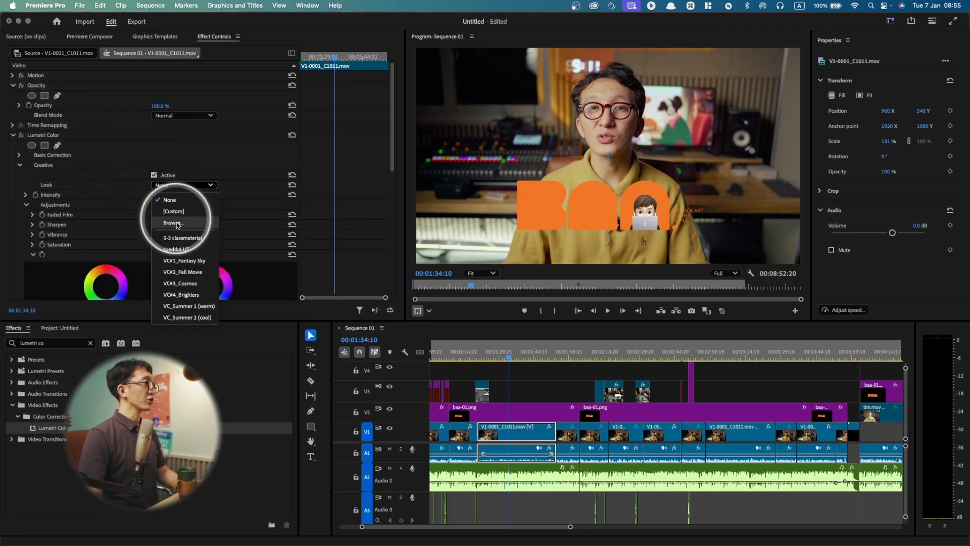
{"action": "left_click", "coordinate": [186, 238]}
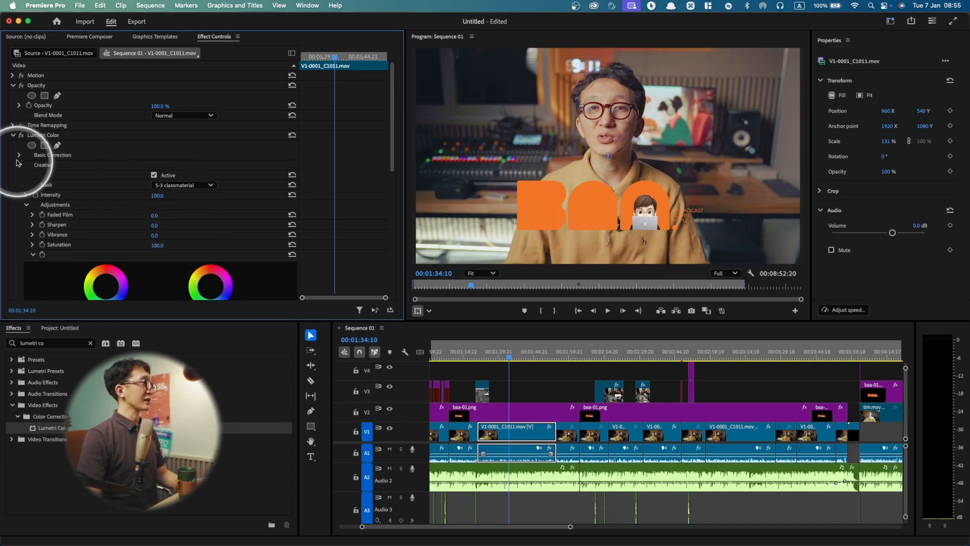
{"action": "left_click", "coordinate": [13, 135]}
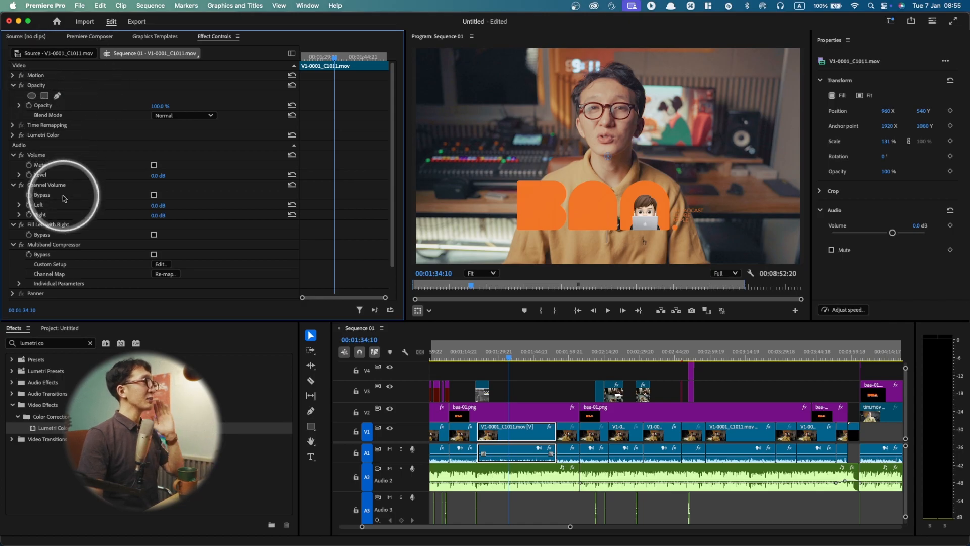
Deselect all clips and reselect the V1-0001_C1011.mov clip under the playhead to compare the Effect Controls display
{"action": "scroll", "coordinate": [65, 198], "scroll_direction": "down", "scroll_amount": 2}
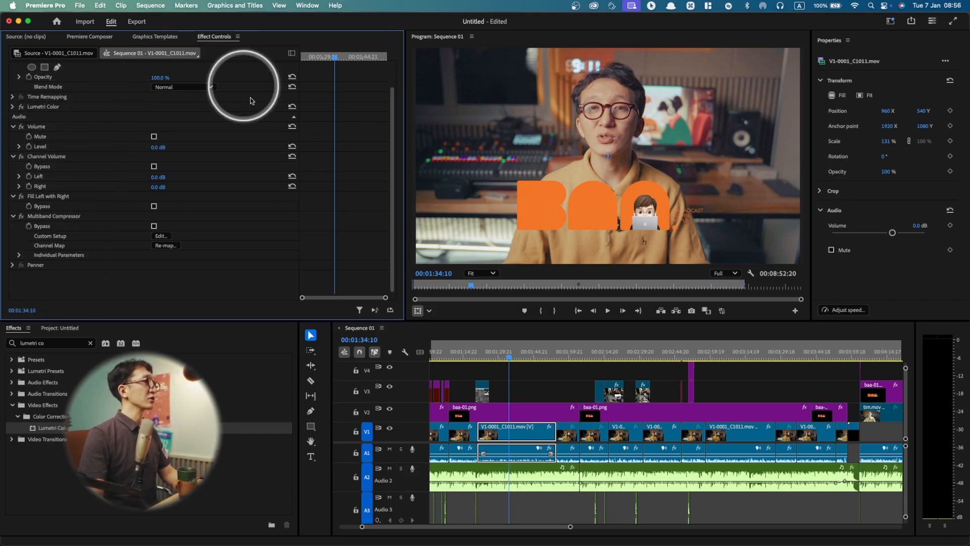
{"action": "left_click", "coordinate": [559, 369]}
{"action": "left_click", "coordinate": [219, 38]}
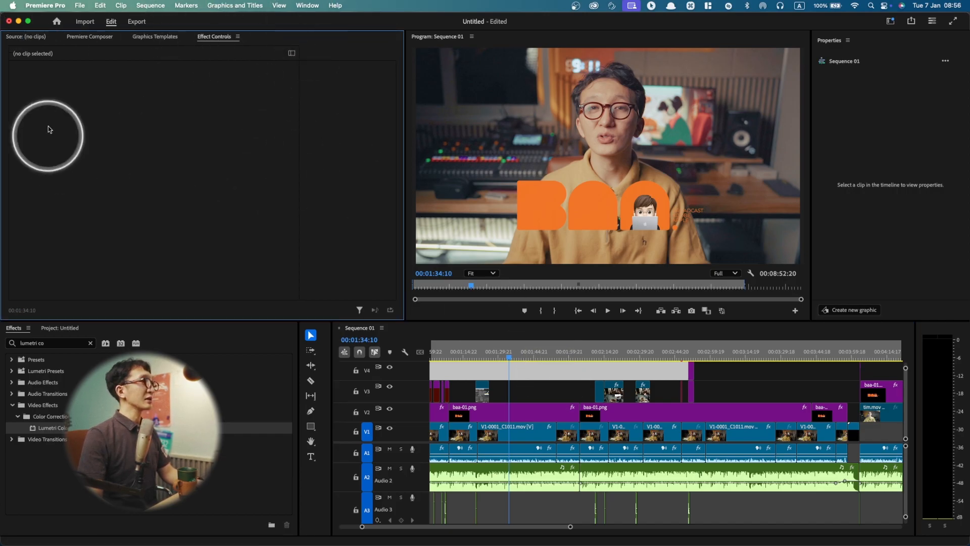
{"action": "left_click", "coordinate": [520, 432]}
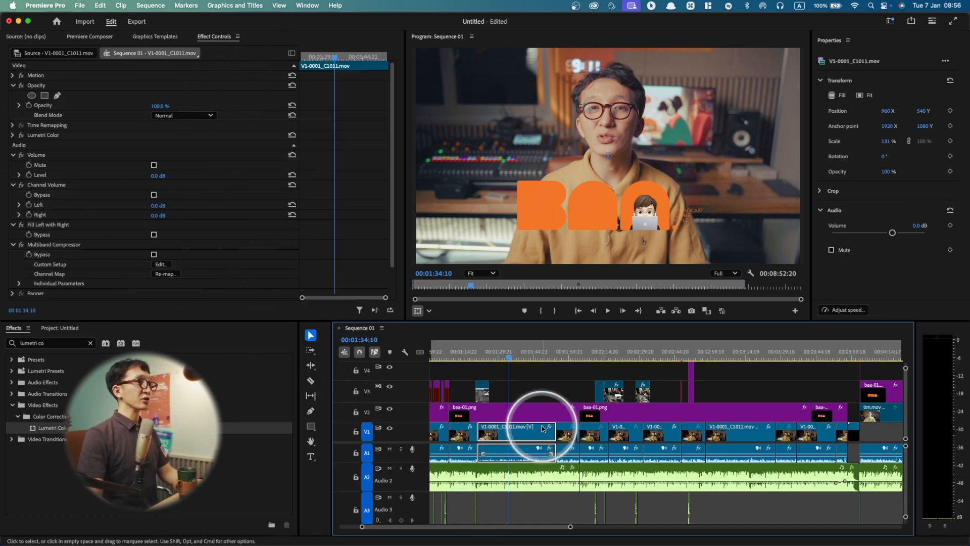
Go to 00:06:24:04 in the sequence and examine the effects of the tim.mov clip on V2 and the screen recording on V1
{"action": "scroll", "coordinate": [543, 429], "scroll_direction": "down", "scroll_amount": 3, "text": "alt"}
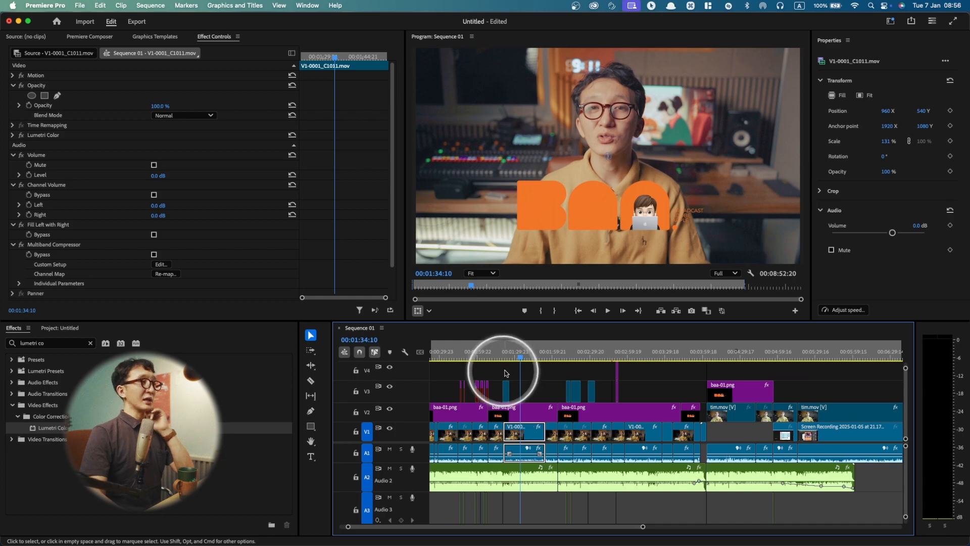
{"action": "scroll", "coordinate": [534, 382], "scroll_direction": "down", "scroll_amount": 2, "text": "alt"}
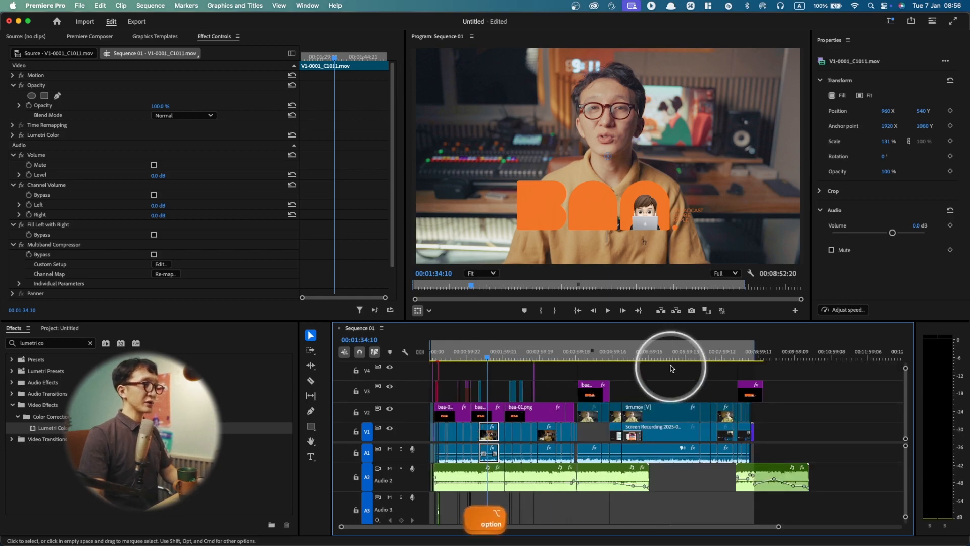
{"action": "left_click", "coordinate": [664, 358]}
{"action": "scroll", "coordinate": [654, 441], "scroll_direction": "up", "scroll_amount": 3, "text": "alt"}
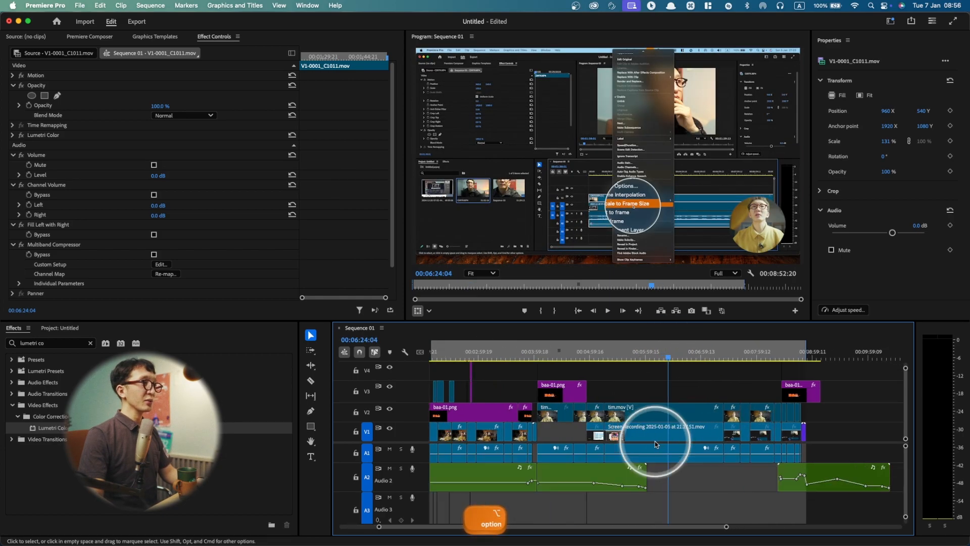
{"action": "left_click", "coordinate": [626, 418]}
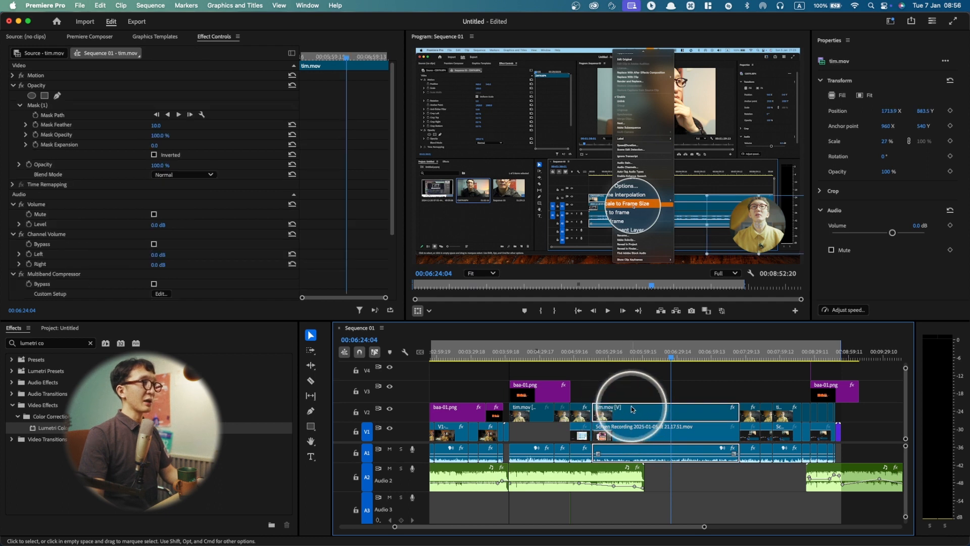
{"action": "left_click", "coordinate": [625, 435]}
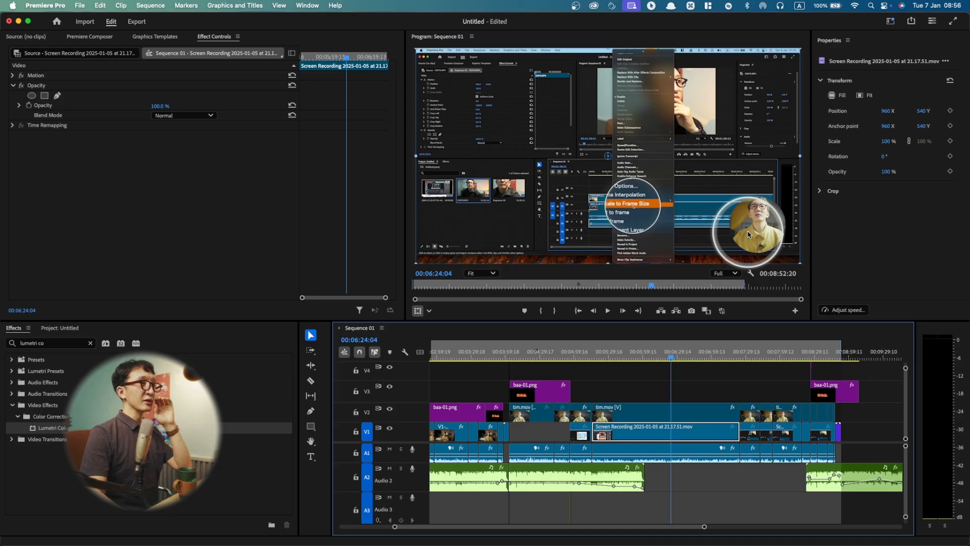
Place the playhead at 00:05:42:20 and select the tim.mov clip on V2 above the screen recording
{"action": "left_click", "coordinate": [636, 384]}
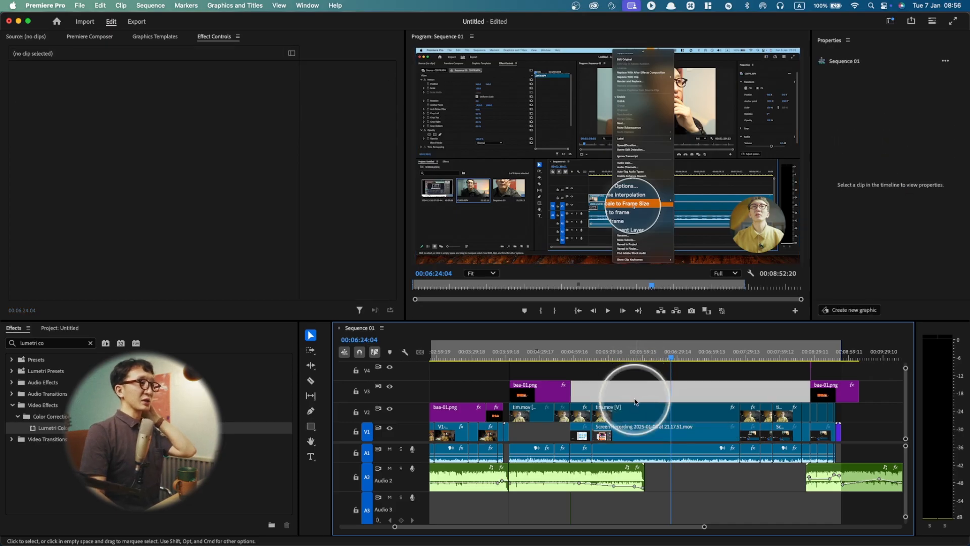
{"action": "left_click", "coordinate": [636, 414]}
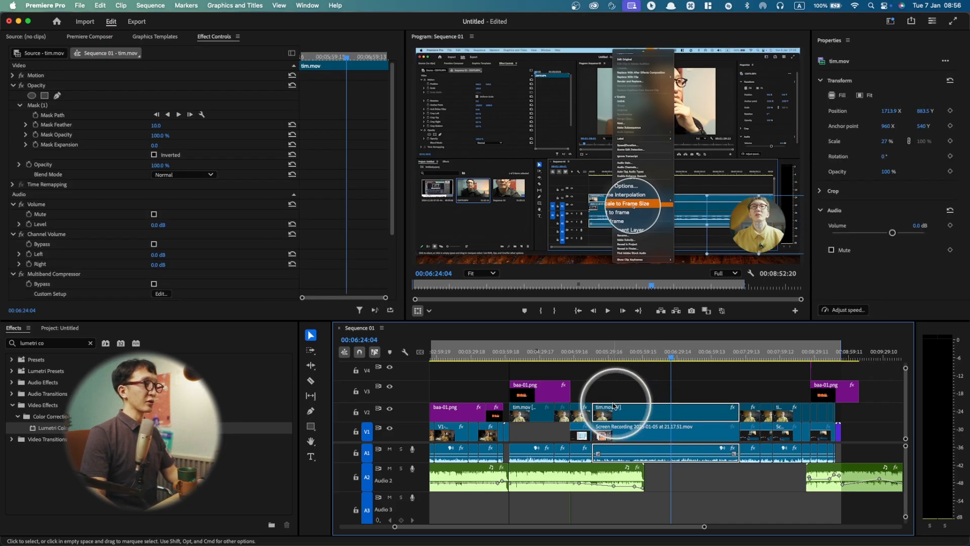
{"action": "left_click", "coordinate": [624, 352]}
{"action": "left_click", "coordinate": [666, 435]}
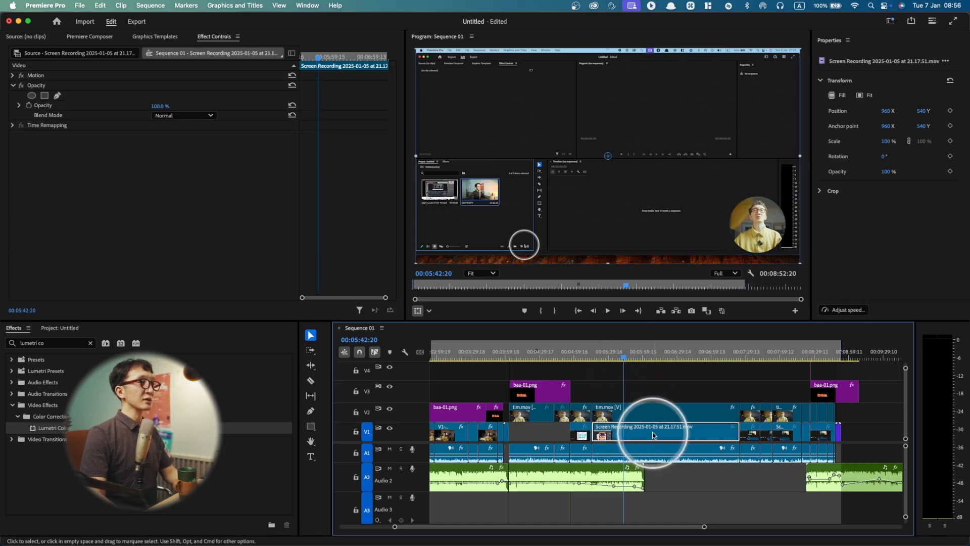
{"action": "left_click", "coordinate": [651, 413]}
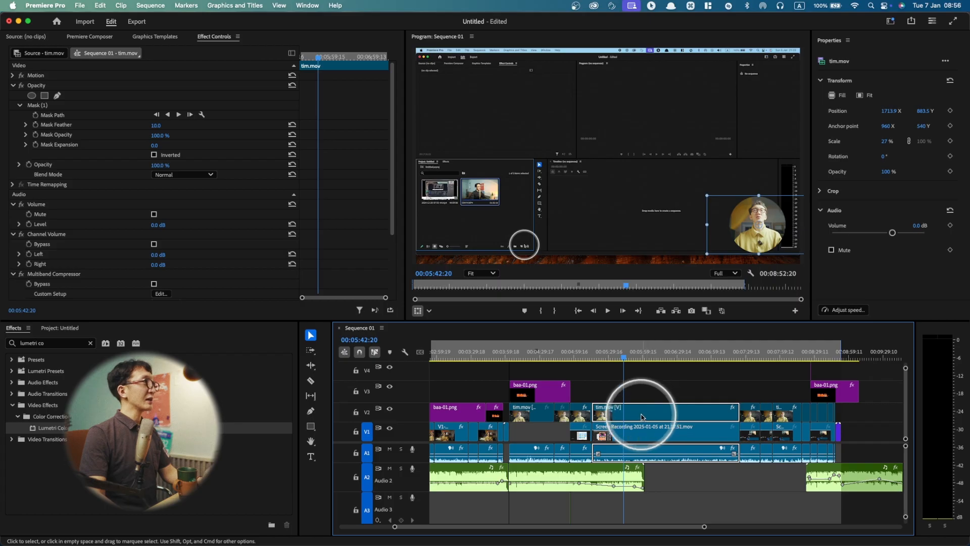
Examine the Mask (1) settings under Opacity for the tim.mov clip on V2
{"action": "left_click", "coordinate": [290, 89]}
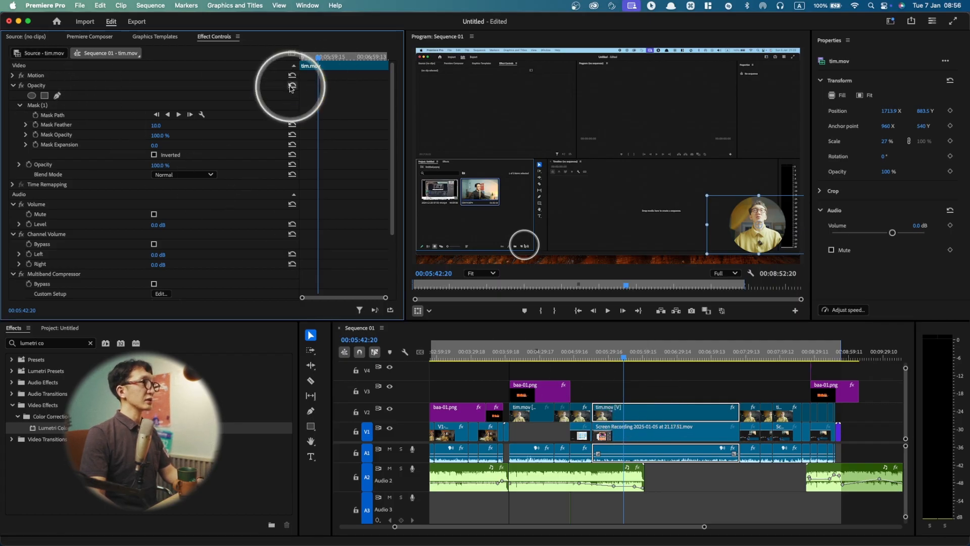
{"action": "left_click", "coordinate": [640, 392]}
{"action": "left_click", "coordinate": [638, 407]}
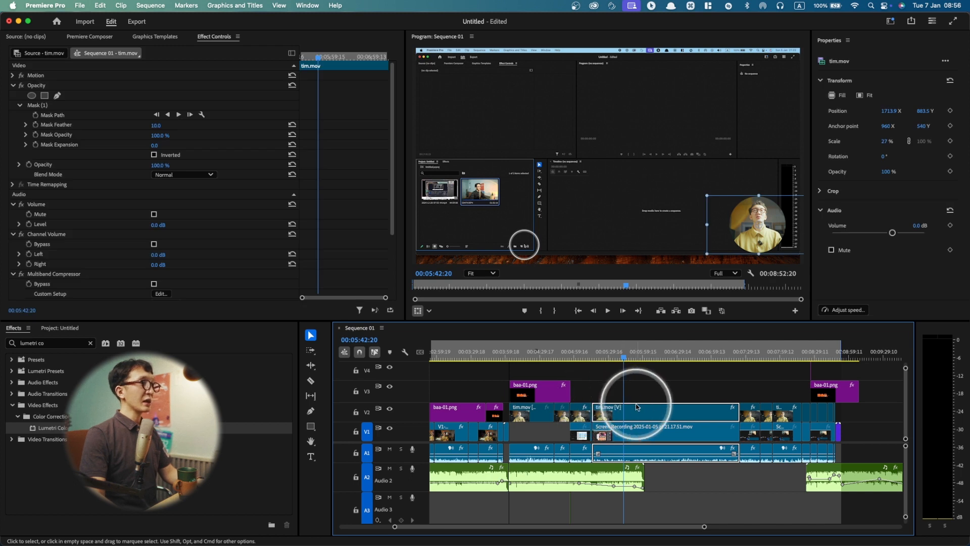
{"action": "left_click", "coordinate": [642, 392]}
{"action": "left_click", "coordinate": [640, 407]}
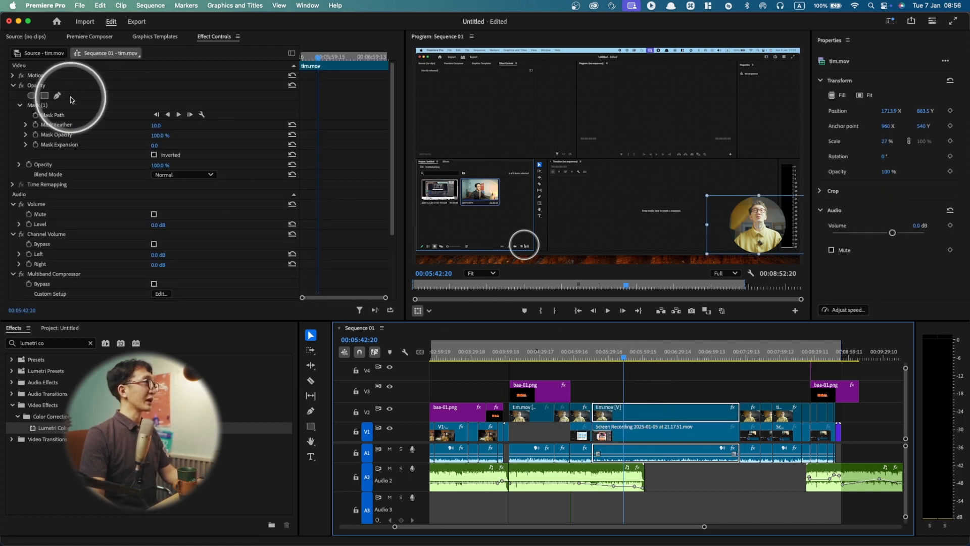
{"action": "left_click", "coordinate": [20, 105]}
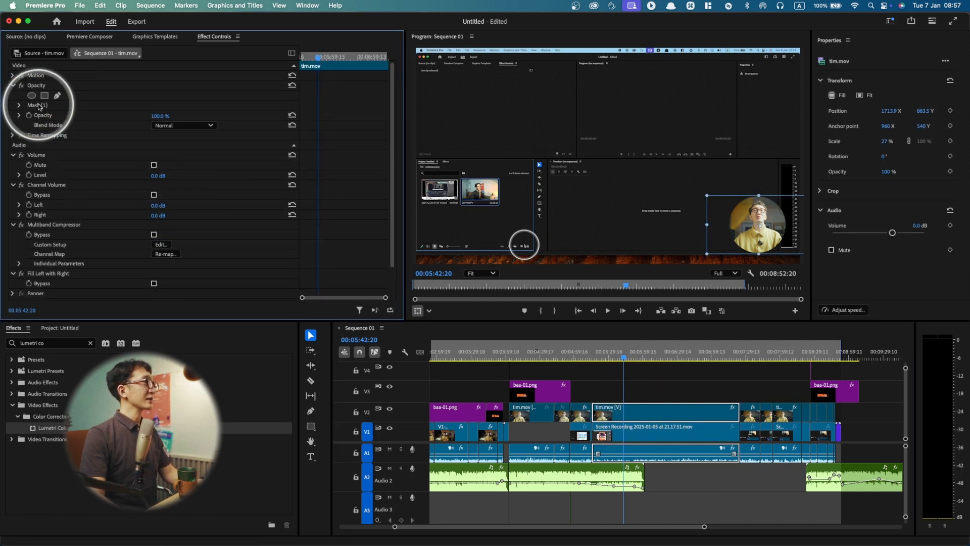
{"action": "left_click", "coordinate": [21, 105]}
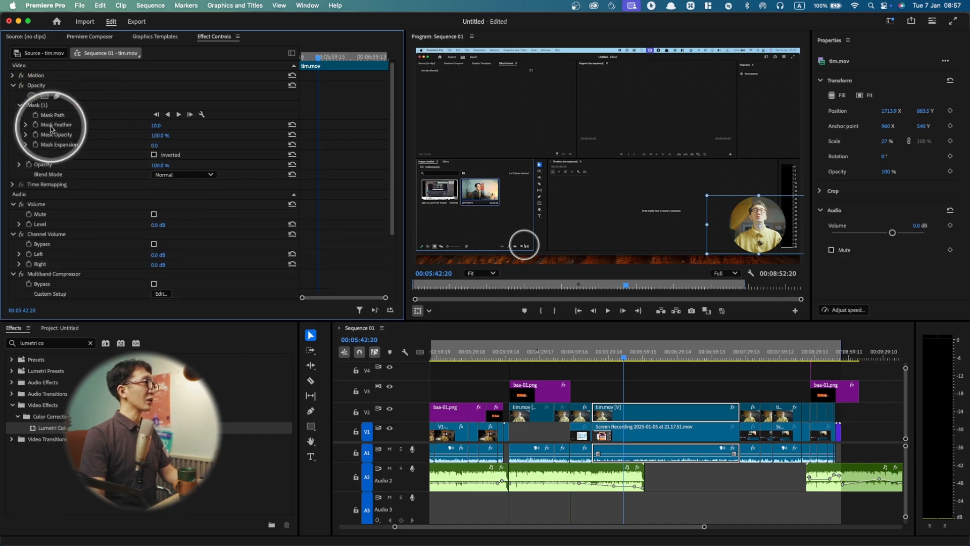
Remove Mask (1) from the tim.mov clip's Opacity and reset the clip's Motion settings
{"action": "left_click", "coordinate": [54, 108]}
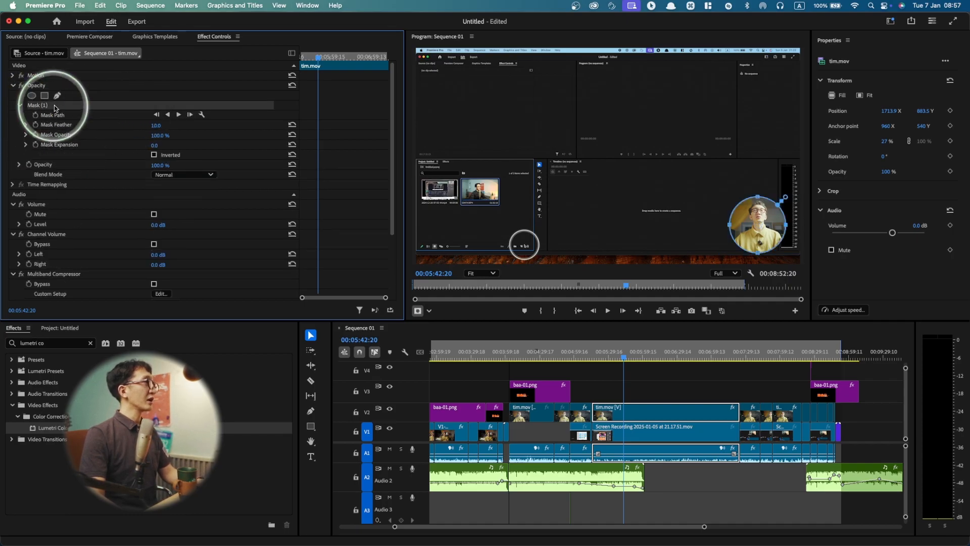
{"action": "right_click", "coordinate": [56, 108]}
{"action": "left_click", "coordinate": [75, 190]}
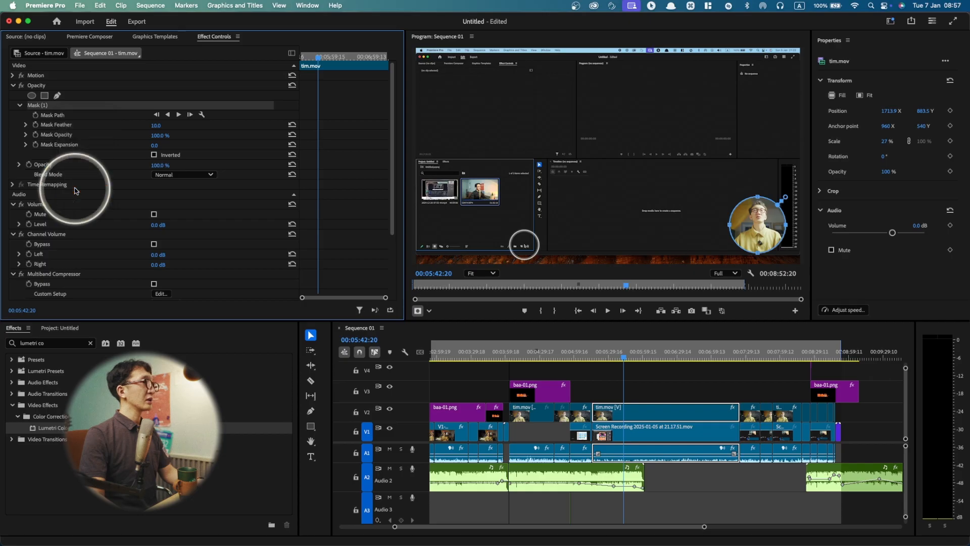
{"action": "left_click", "coordinate": [291, 75]}
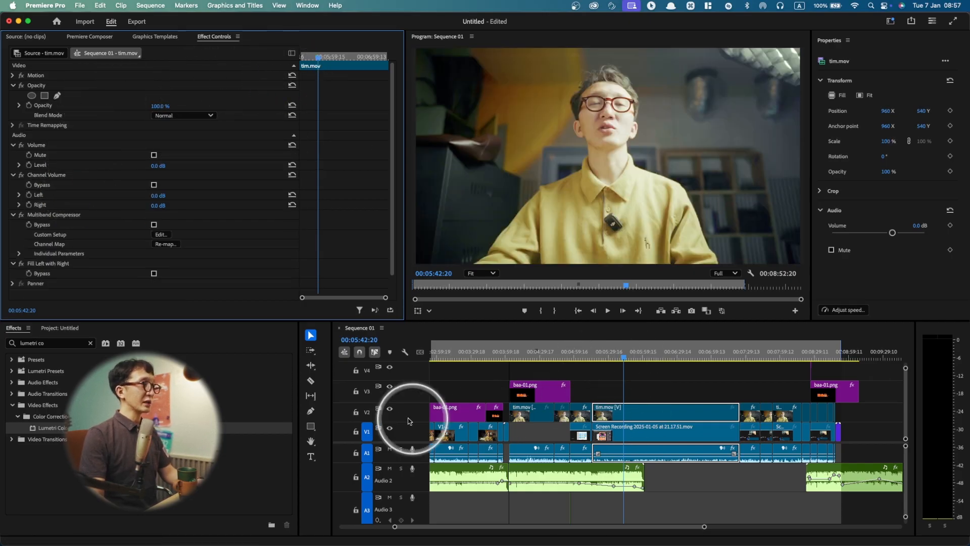
Hide and restore the V2 track output to check the layer beneath, and reselect the tim.mov clip
{"action": "left_click", "coordinate": [390, 409]}
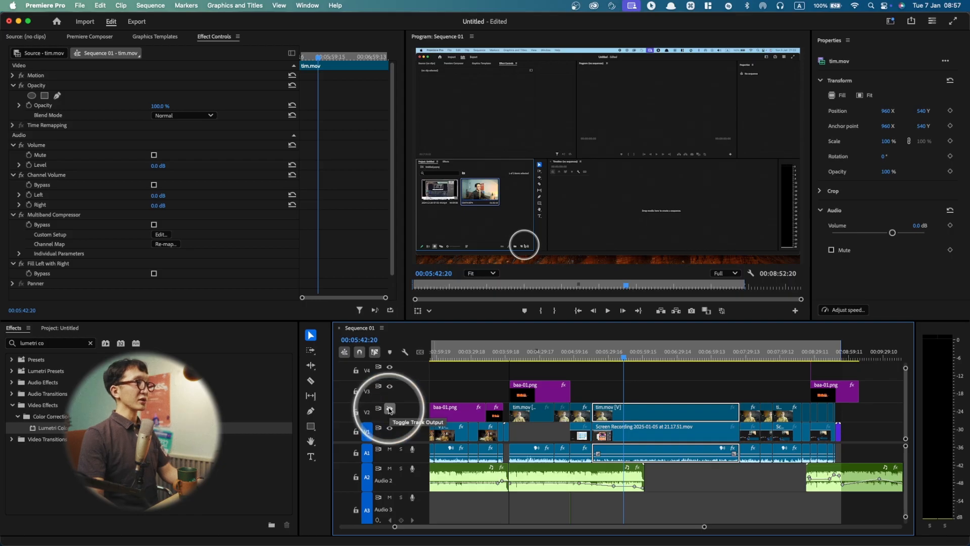
{"action": "left_click", "coordinate": [389, 409]}
{"action": "left_click", "coordinate": [650, 410]}
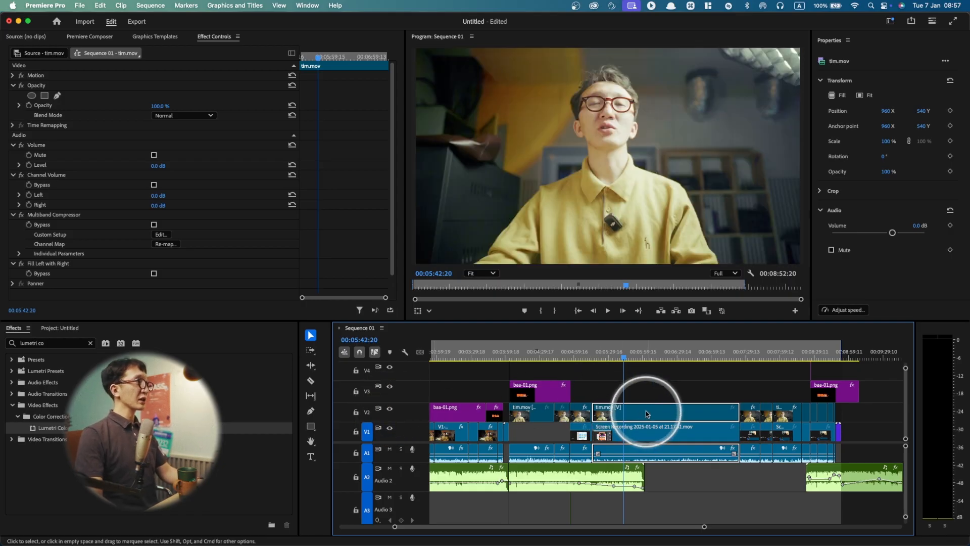
{"action": "left_click", "coordinate": [652, 390]}
{"action": "left_click", "coordinate": [651, 413]}
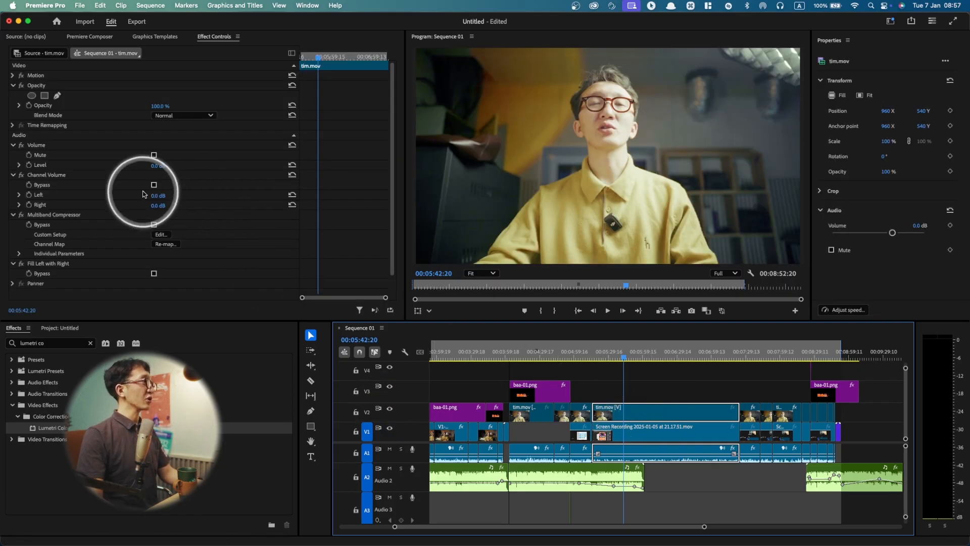
Add an ellipse opacity mask to the tim.mov clip, enlarge it to nearly full frame height and center it on the presenter
{"action": "left_click", "coordinate": [31, 95]}
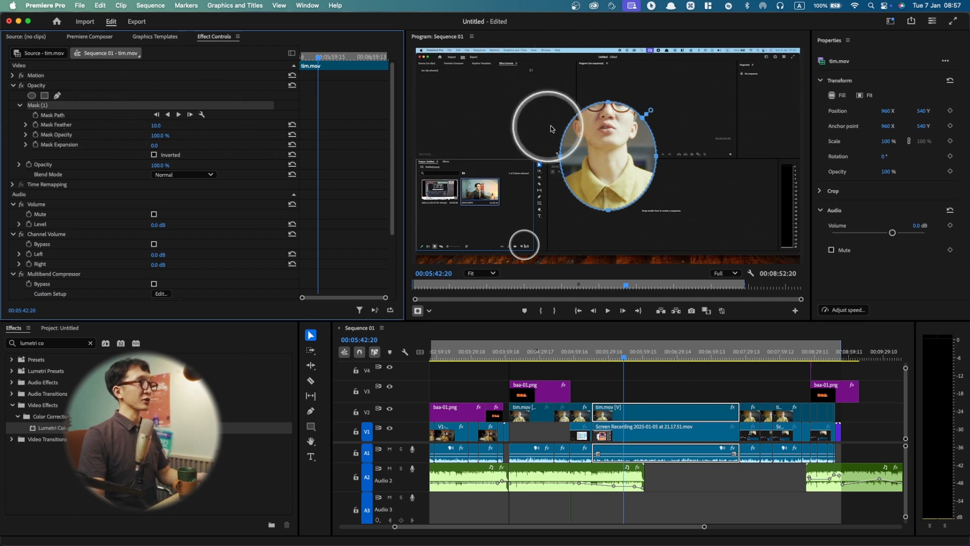
{"action": "left_click", "coordinate": [657, 158]}
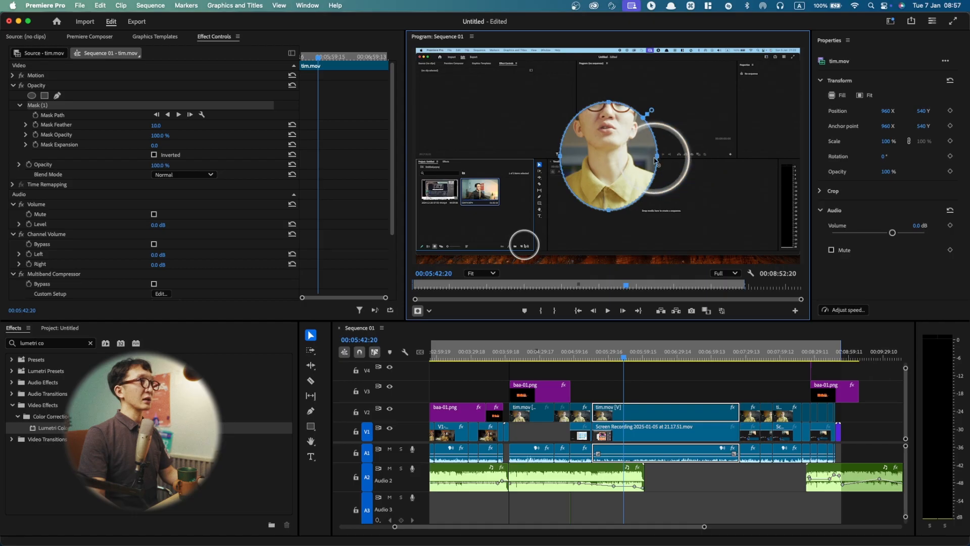
{"action": "left_click_drag", "start_coordinate": [658, 158], "coordinate": [771, 161]}
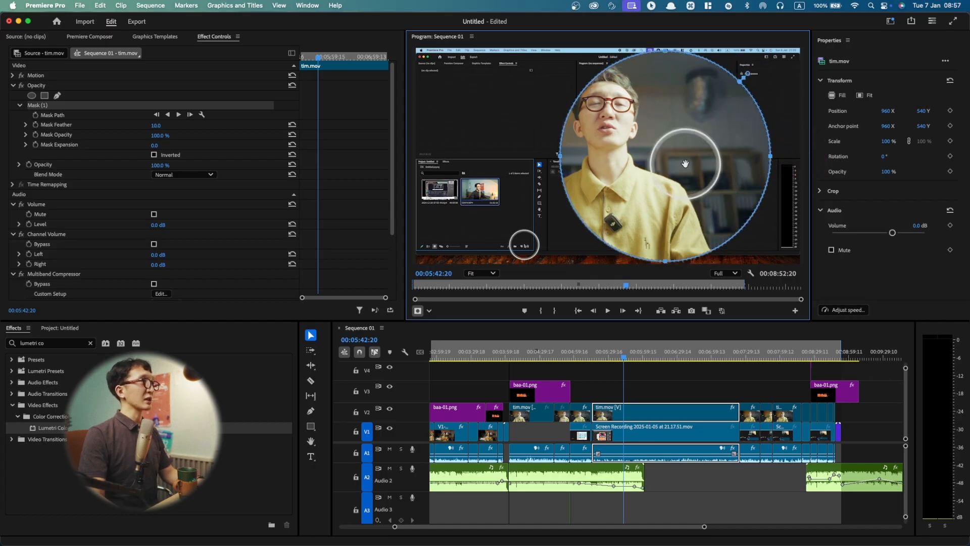
{"action": "left_click_drag", "start_coordinate": [693, 163], "coordinate": [631, 164]}
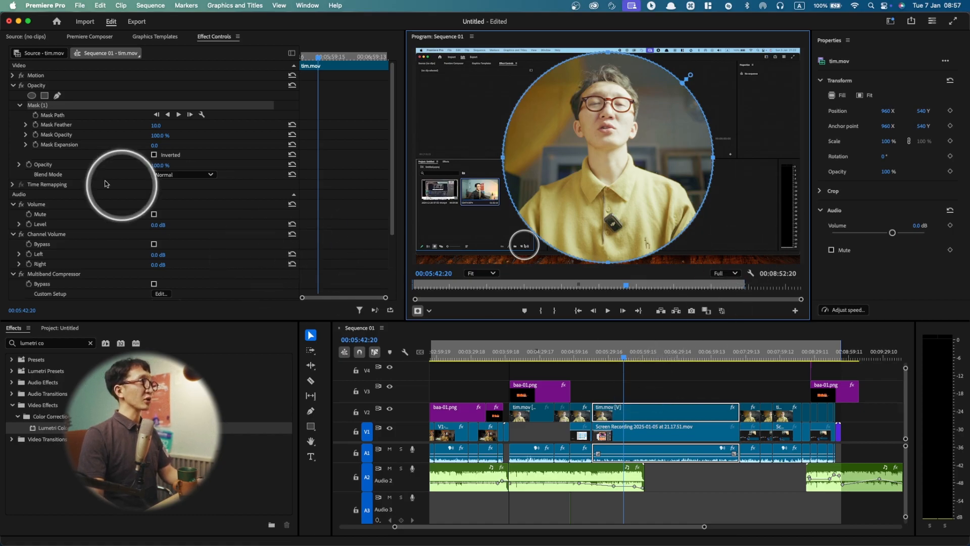
Try moving the masked tim.mov clip toward the frame's lower right and shrinking it to 25% in the preview, and undo the scaling
{"action": "left_click", "coordinate": [41, 76]}
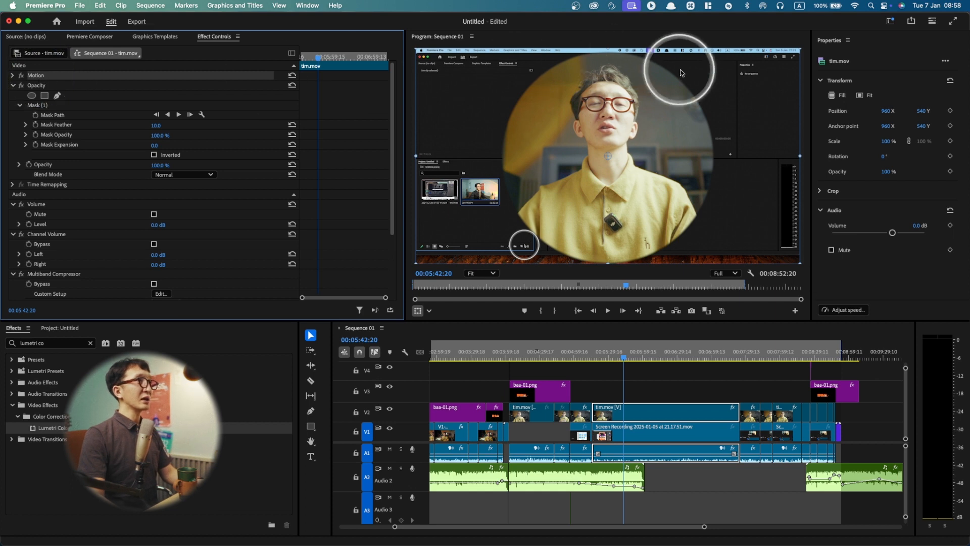
{"action": "left_click_drag", "start_coordinate": [589, 93], "coordinate": [619, 144]}
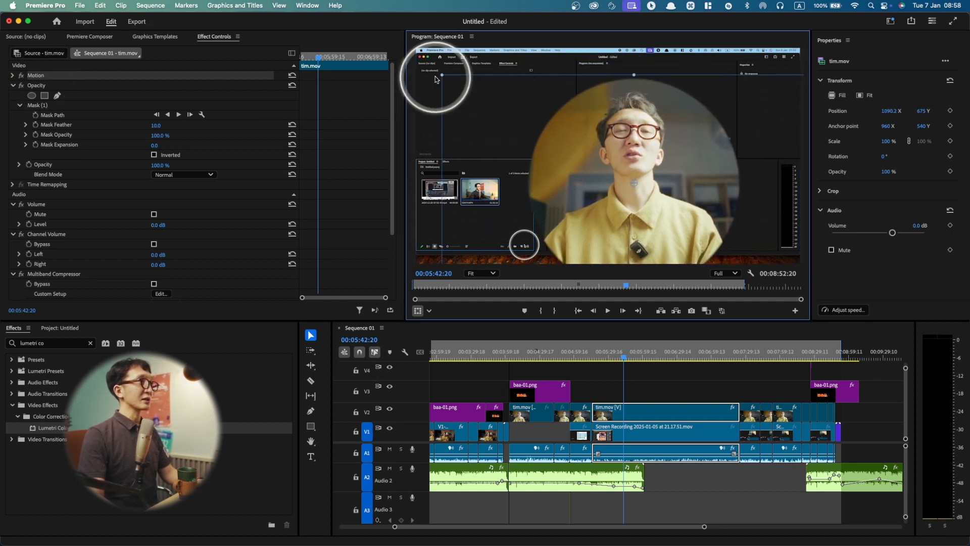
{"action": "mouse_move", "coordinate": [441, 76]}
{"action": "left_mouse_down"}
{"action": "mouse_move", "coordinate": [638, 157]}
{"action": "mouse_move", "coordinate": [703, 129]}
{"action": "mouse_move", "coordinate": [767, 80]}
{"action": "mouse_move", "coordinate": [458, 78]}
{"action": "left_mouse_up"}
{"action": "key", "text": "super+z"}
{"action": "key", "text": "super+z"}
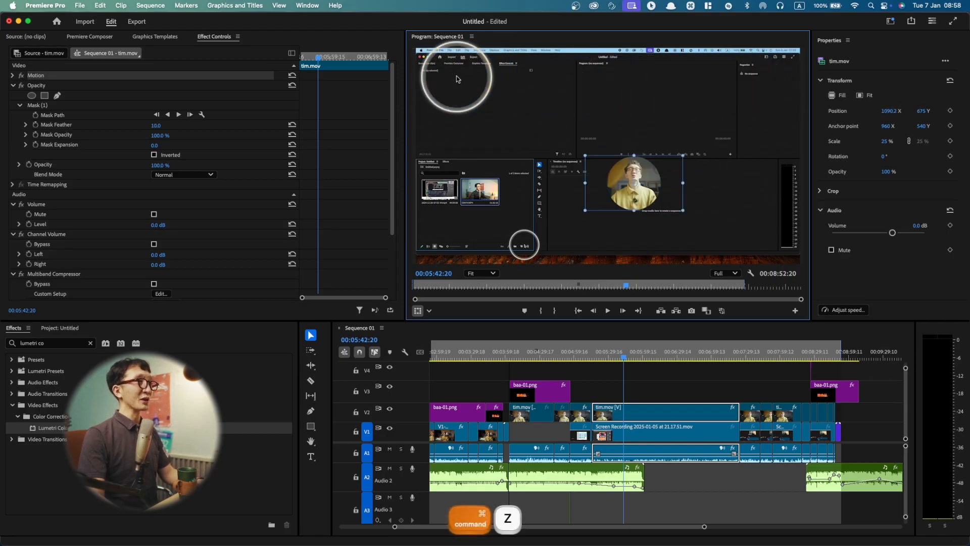
Set the tim.mov clip's Scale to 25 and move the circular overlay into the frame's lower-right corner, at a Position of about 1721.5, 892
{"action": "left_click", "coordinate": [13, 75]}
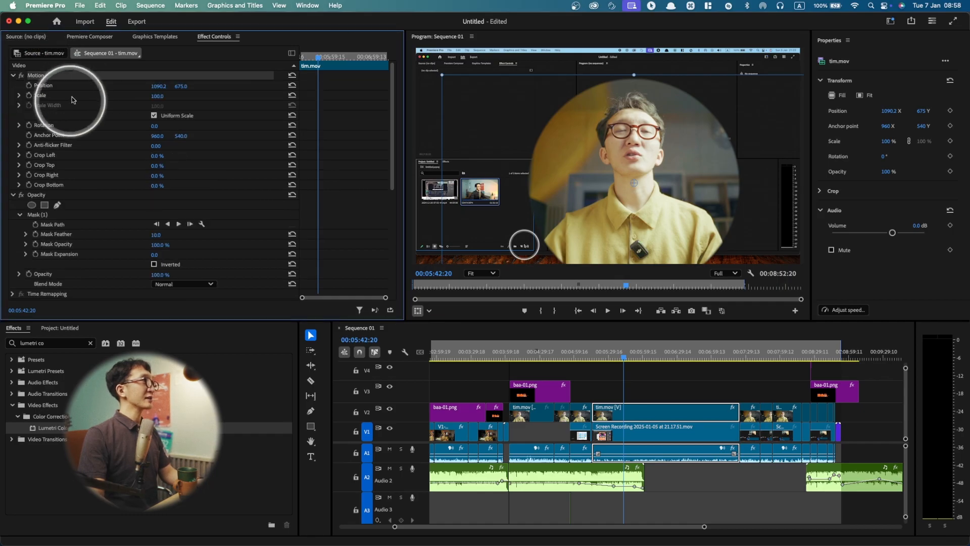
{"action": "left_click_drag", "start_coordinate": [156, 97], "coordinate": [182, 85]}
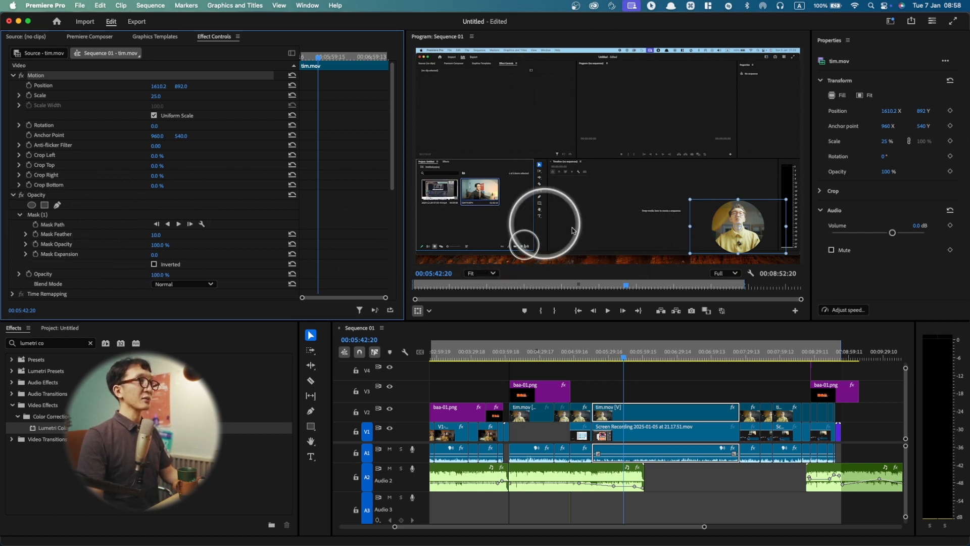
{"action": "left_click_drag", "start_coordinate": [734, 211], "coordinate": [740, 212]}
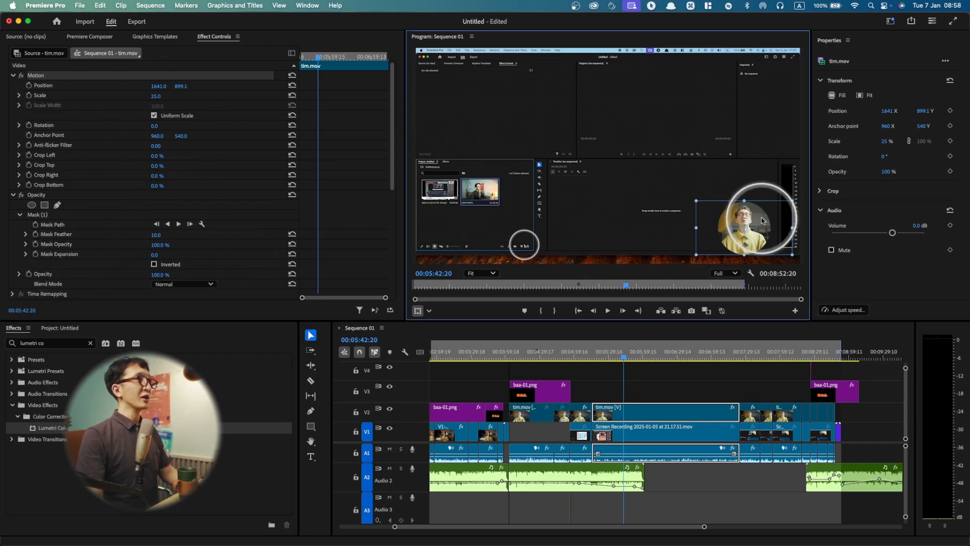
{"action": "left_click_drag", "start_coordinate": [747, 217], "coordinate": [768, 222]}
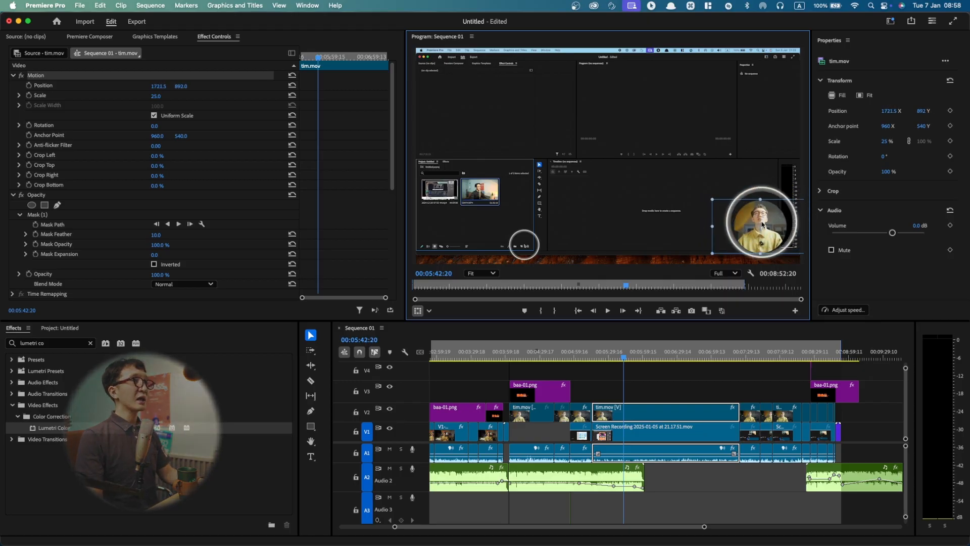